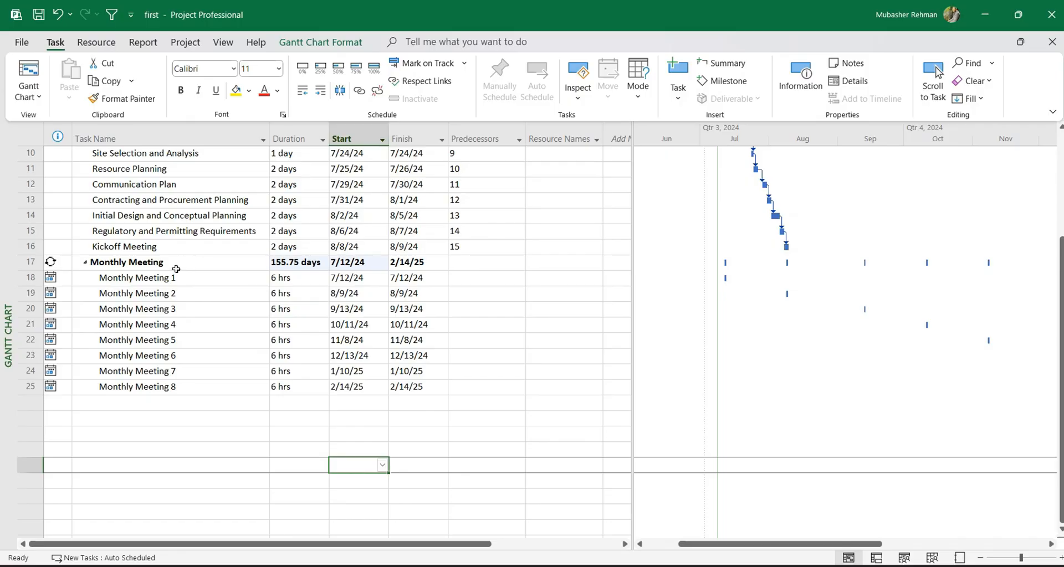
# Step: Review the recurring task settings of the Monthly Meeting task, including its duration, and accept them as they are
pyautogui.moveTo(172, 280); pyautogui.dragTo(169, 388)
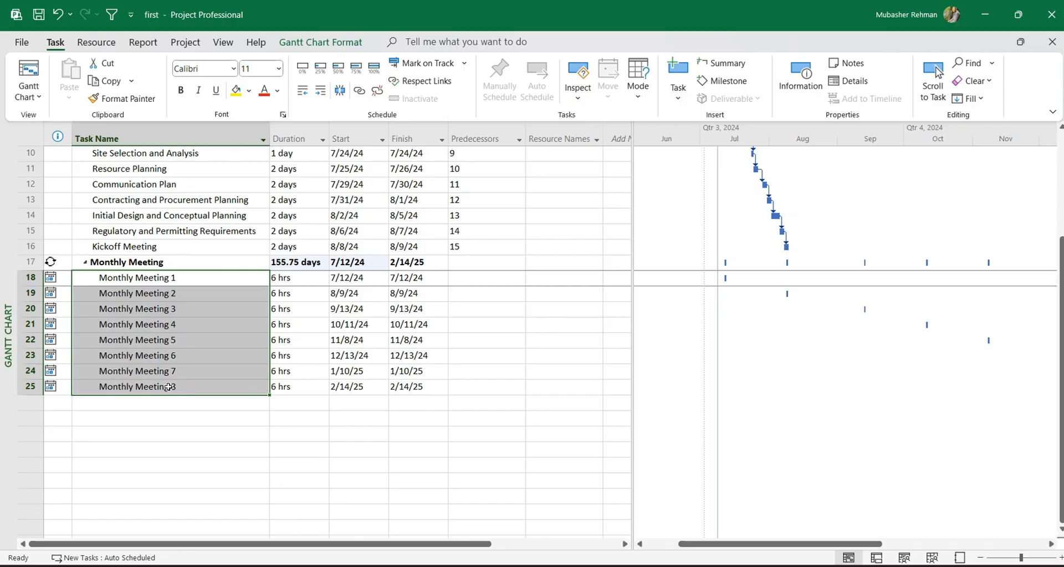
pyautogui.doubleClick(148, 261)
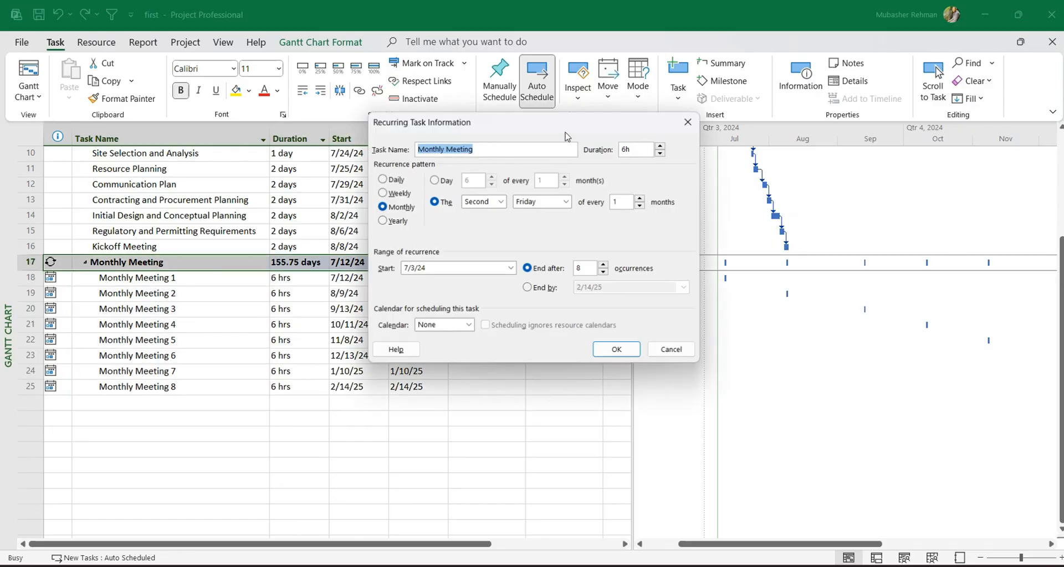
pyautogui.doubleClick(636, 149)
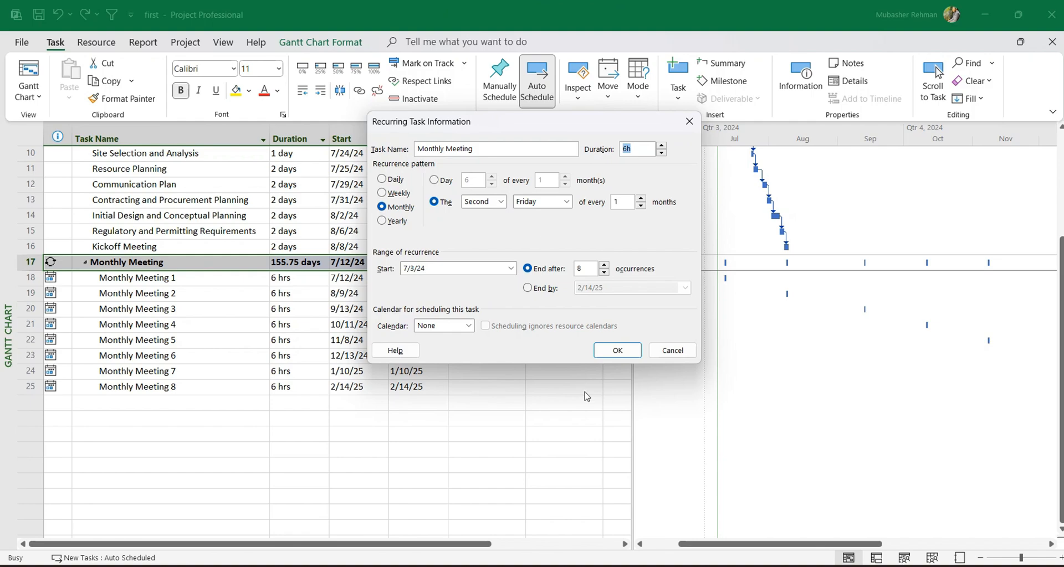
pyautogui.click(614, 349)
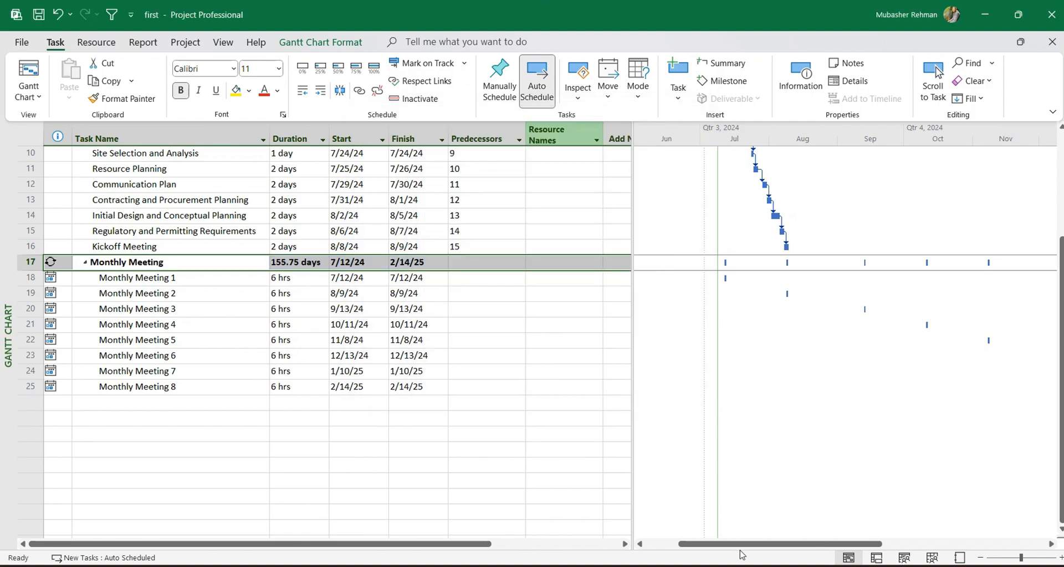
# Step: Widen the Gantt chart area beside the task table, collapsing and re-expanding the Monthly Meeting subtasks
pyautogui.click(84, 262)
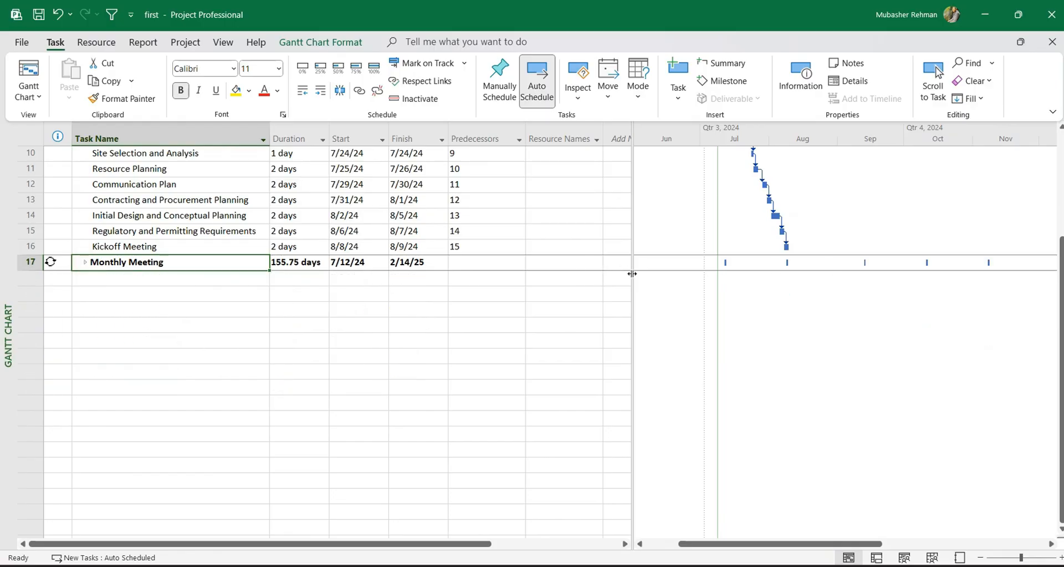
pyautogui.moveTo(632, 276); pyautogui.dragTo(535, 275)
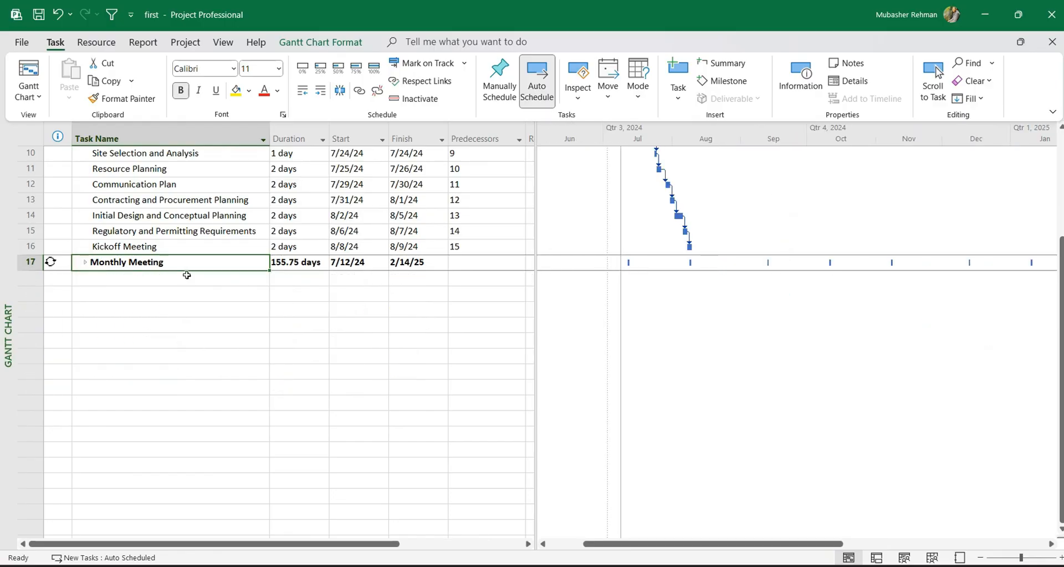
pyautogui.click(85, 263)
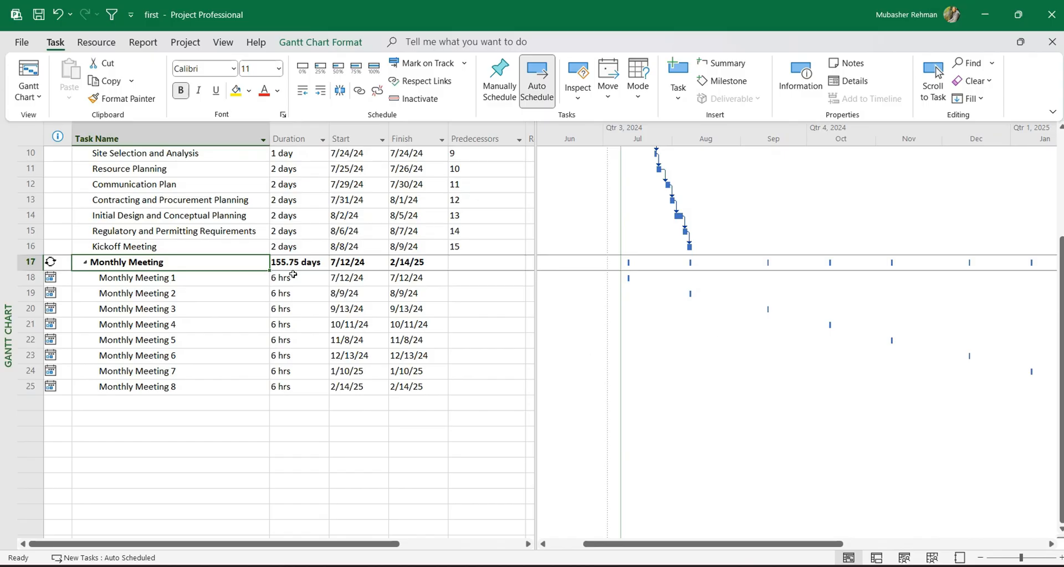
pyautogui.moveTo(293, 281); pyautogui.dragTo(283, 386)
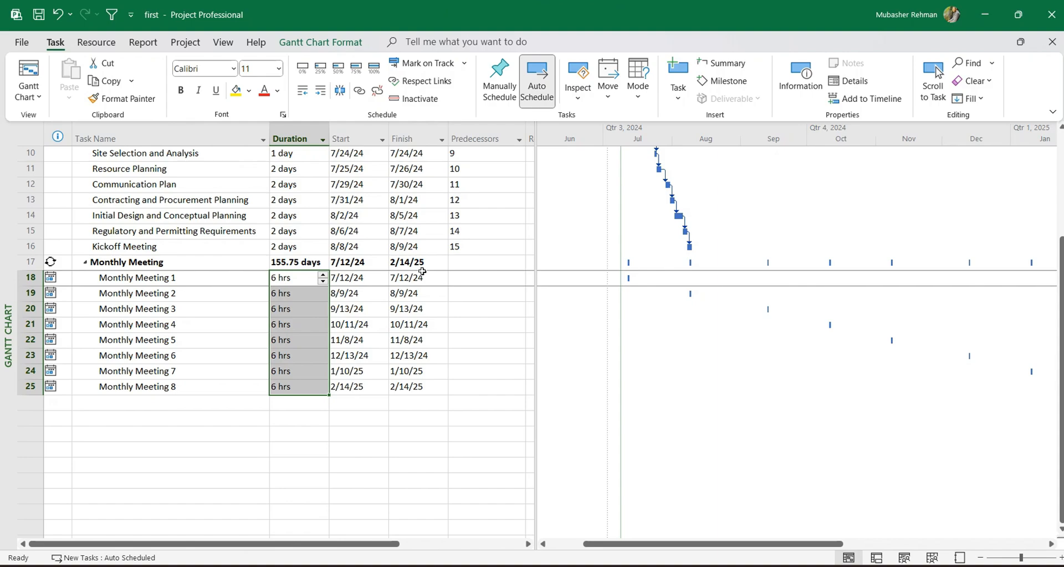
pyautogui.click(206, 326)
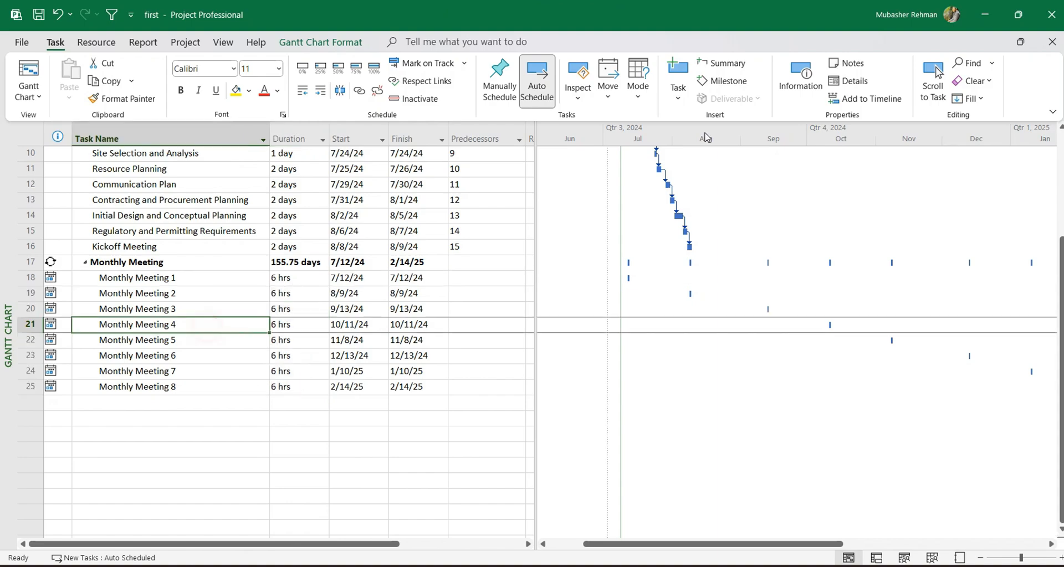
pyautogui.click(680, 101)
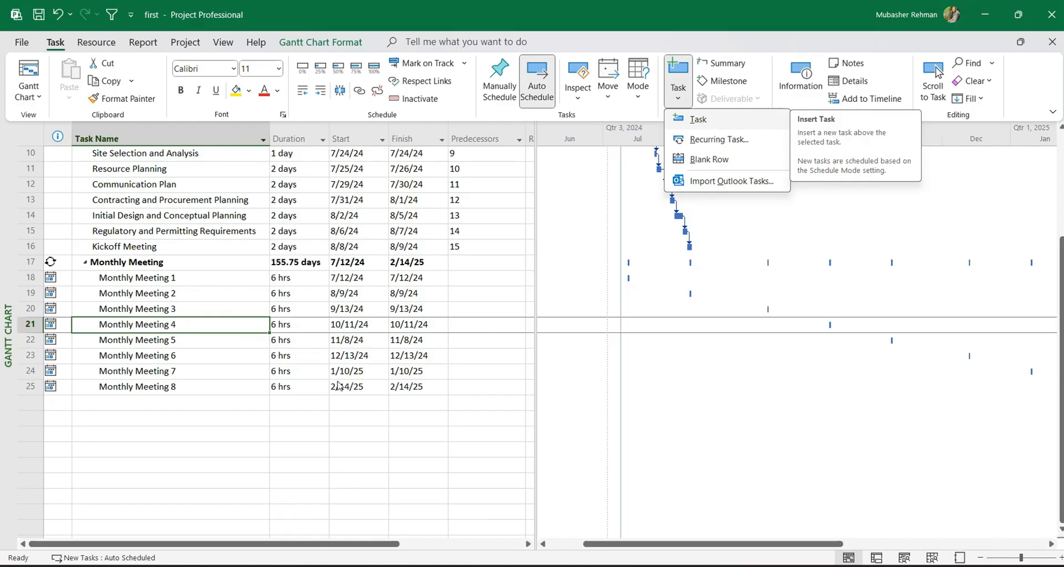
pyautogui.click(214, 420)
# Step: Add a task named Audit of Project below Monthly Meeting 8, leaving one blank row between them
pyautogui.scroll(3, 191, 249)
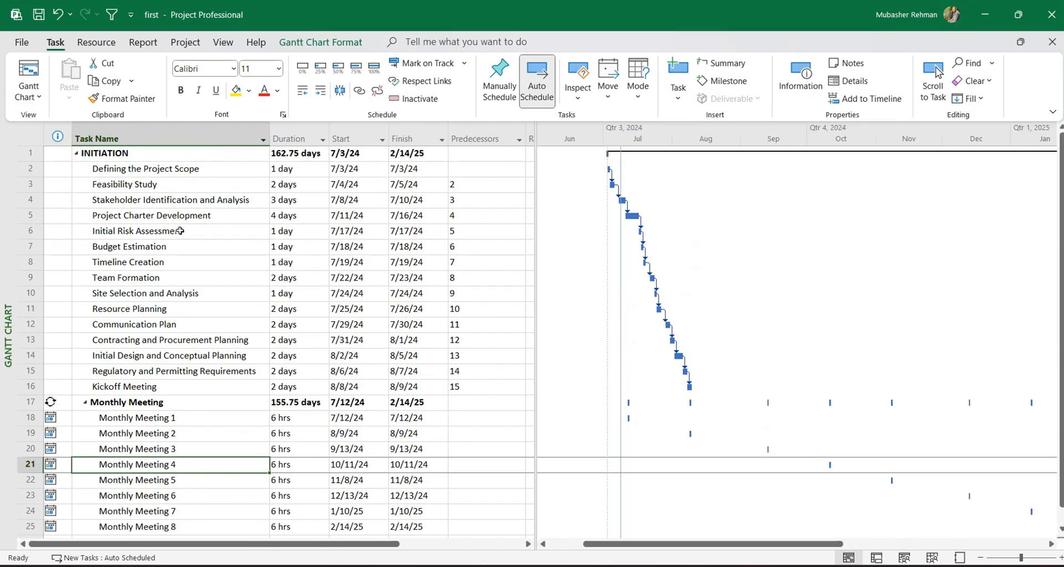
pyautogui.scroll(-2, 180, 277)
pyautogui.click(154, 467)
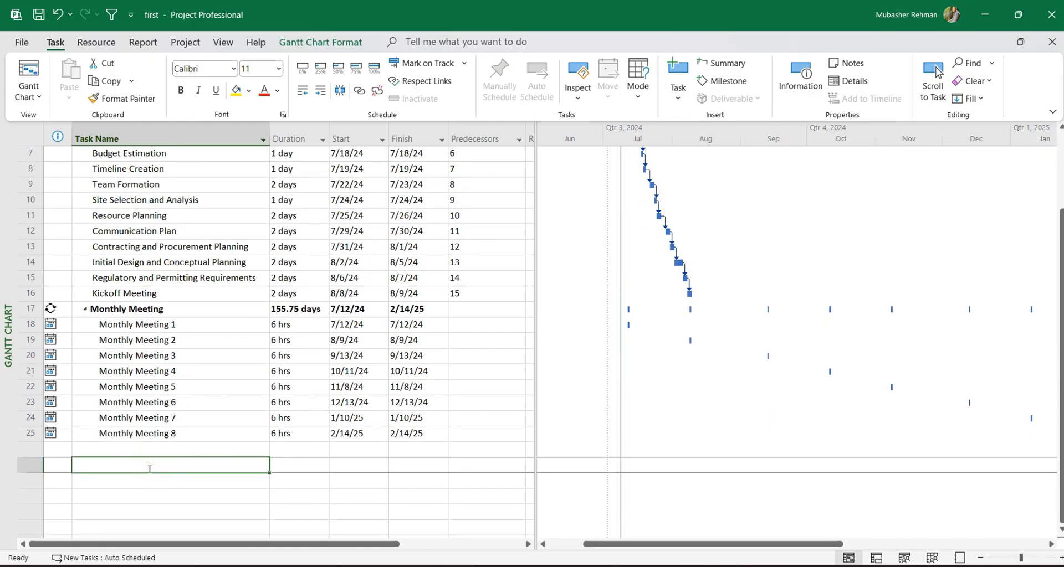
pyautogui.write('Audit ')
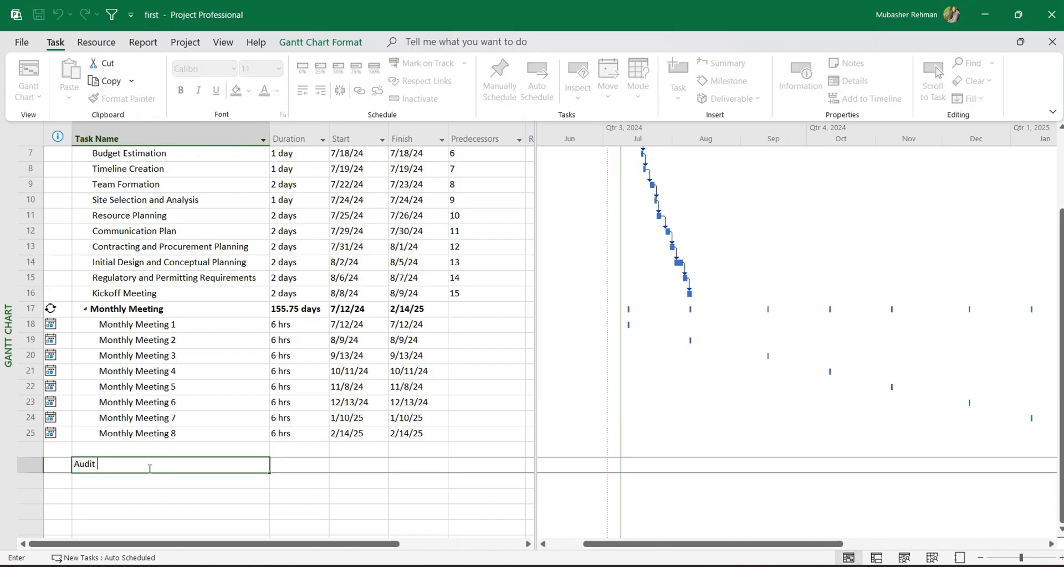
pyautogui.write('of Project')
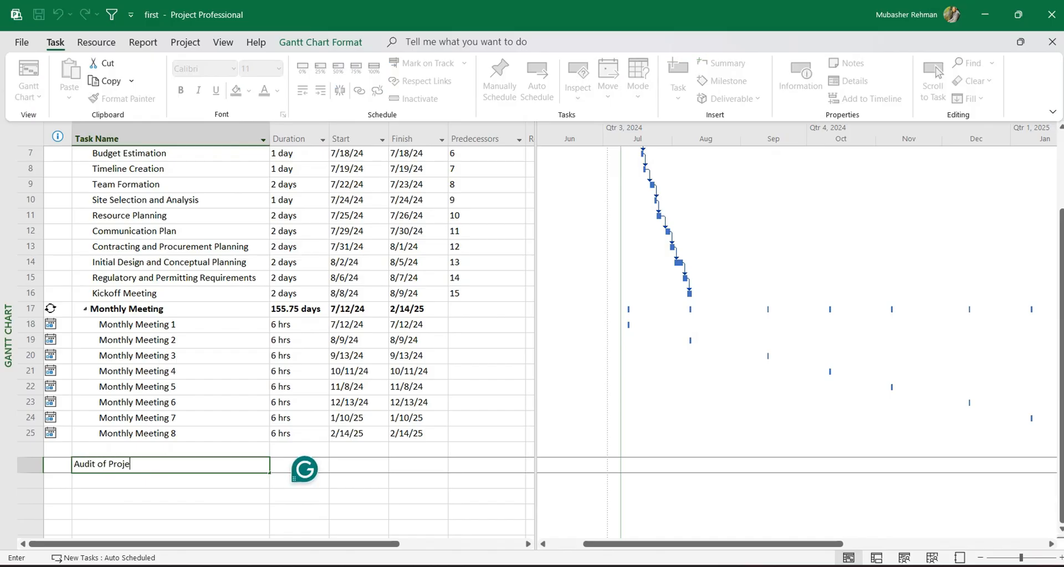
pyautogui.press('Return')
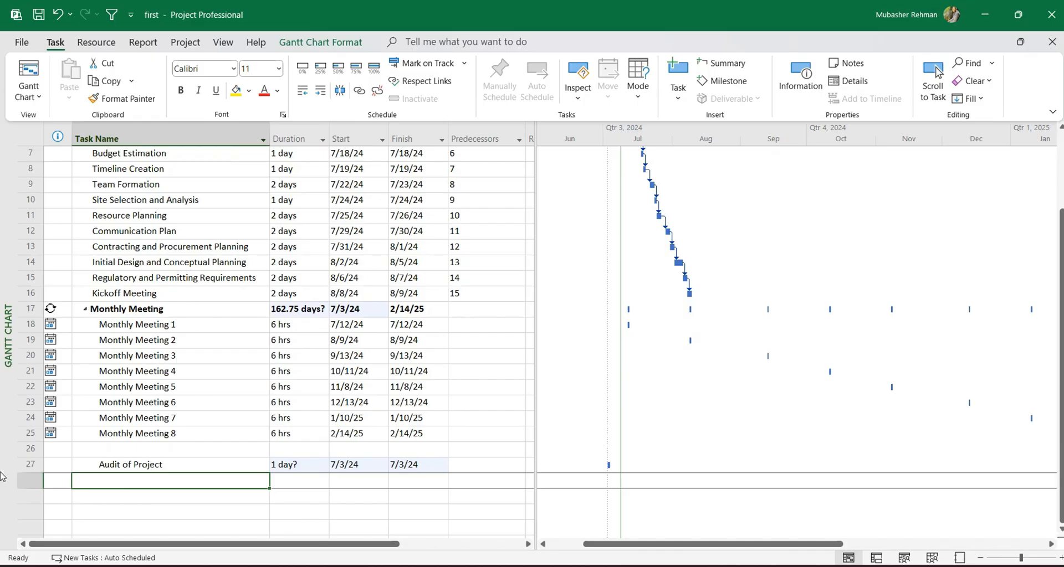
# Step: Set the duration of the Audit of Project task to 50 days
pyautogui.click(293, 466)
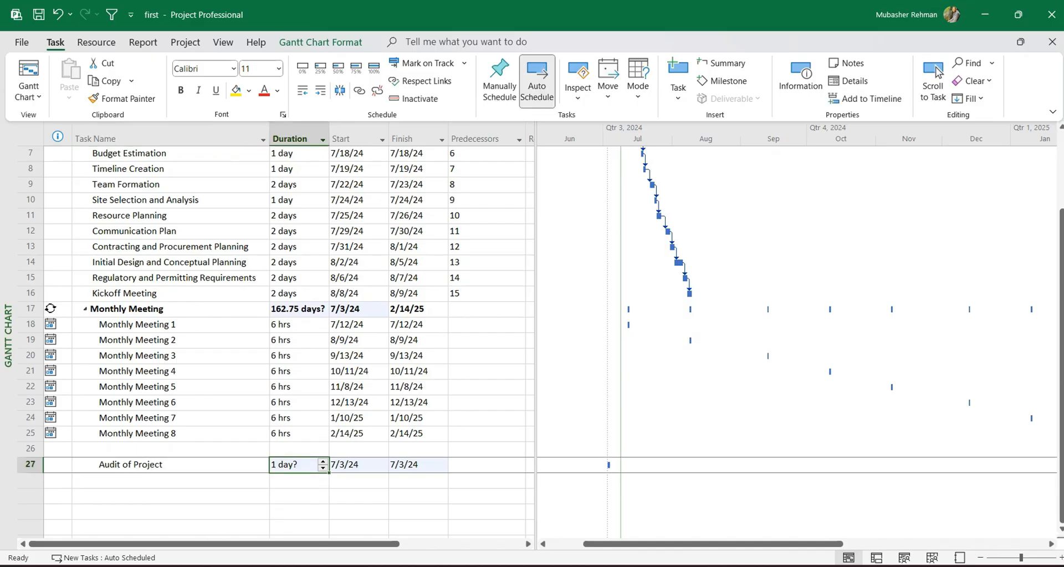
pyautogui.write('50')
pyautogui.press('Return')
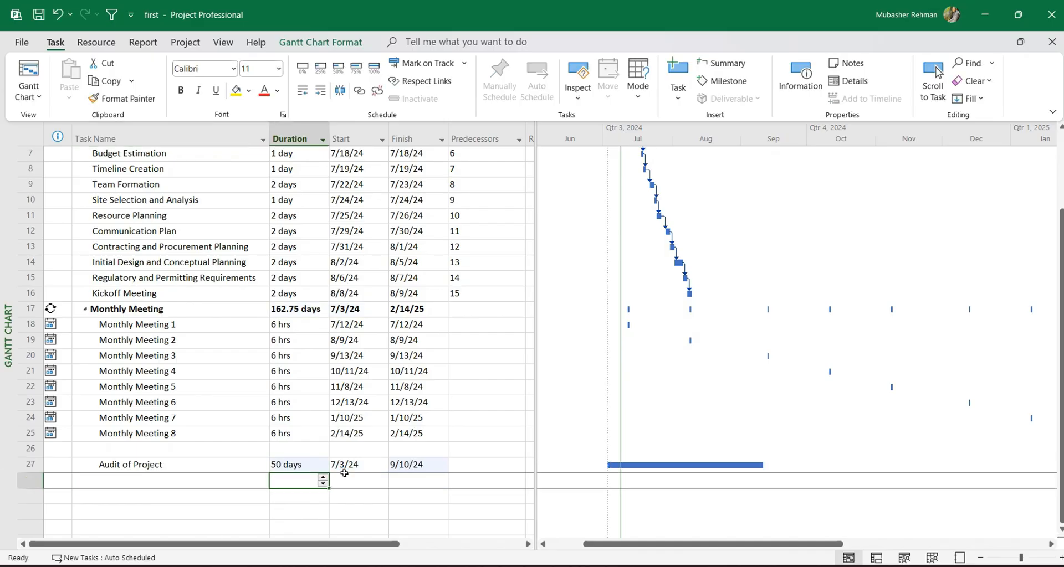
# Step: Try splitting the Audit of Project bar at 7/10/24, check the finish date, and undo the split
pyautogui.click(351, 466)
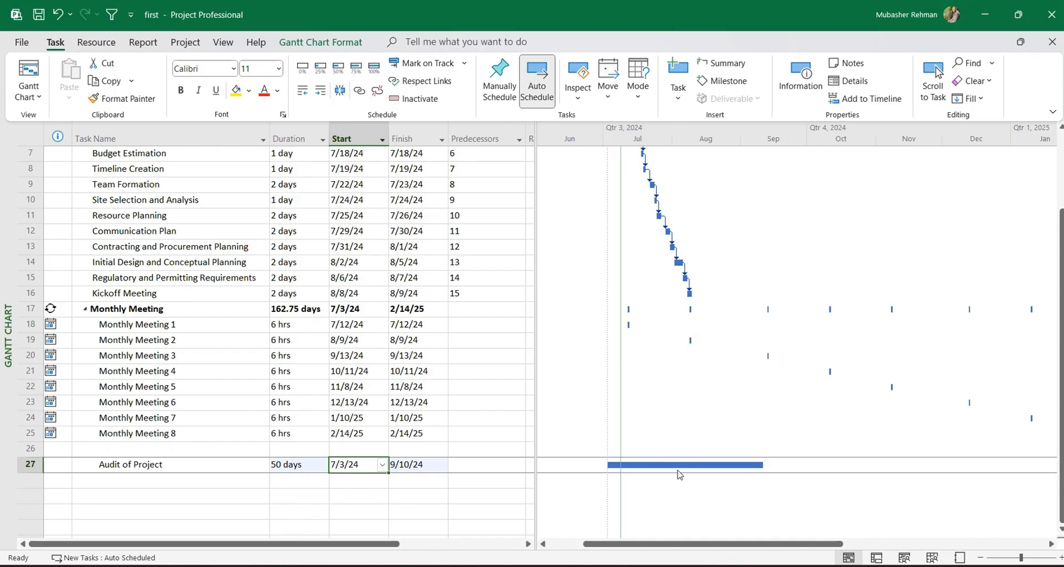
pyautogui.scroll(-1, 680, 475)
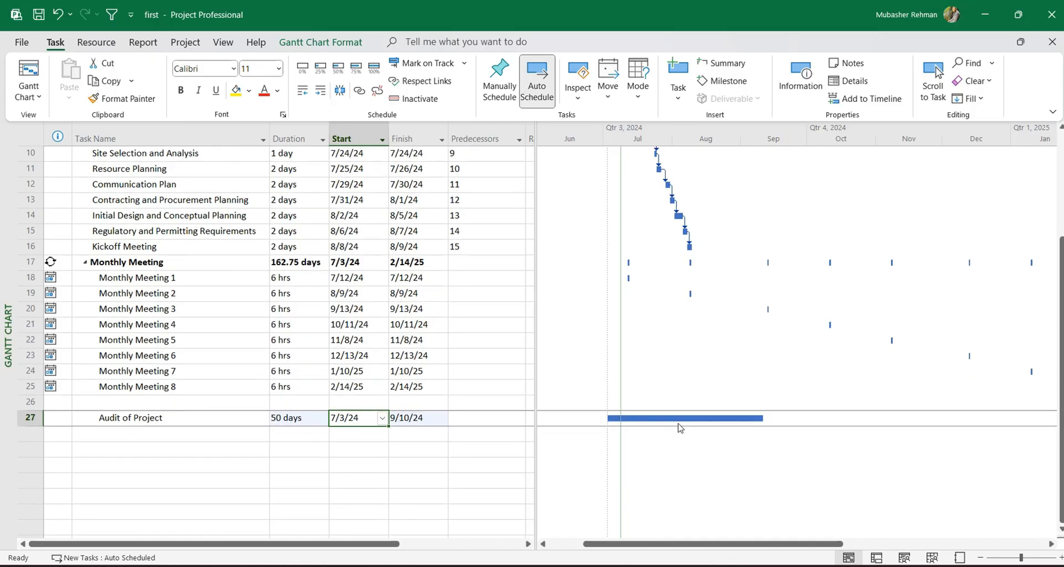
pyautogui.moveTo(680, 421)
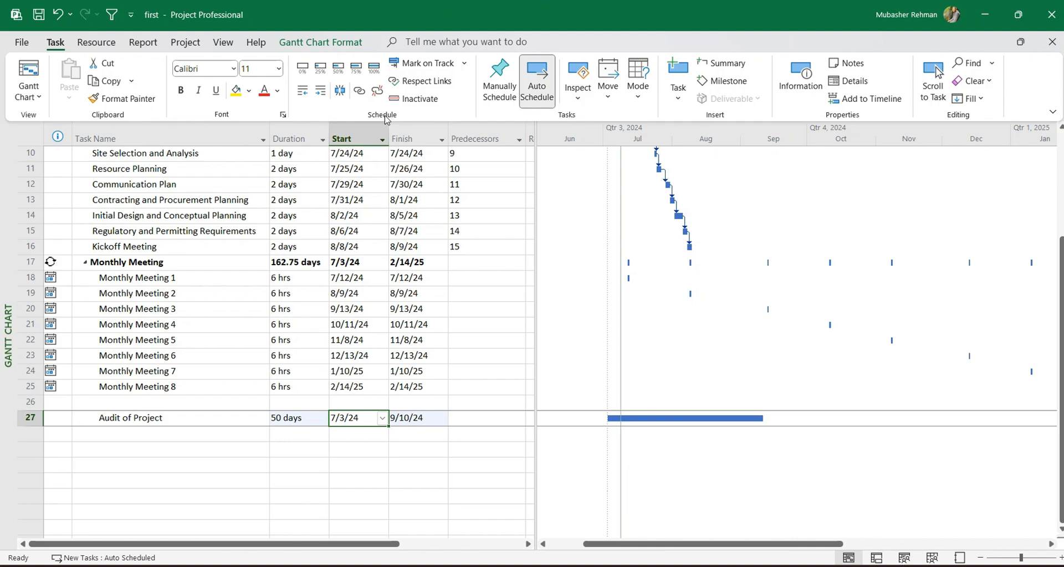
pyautogui.click(340, 92)
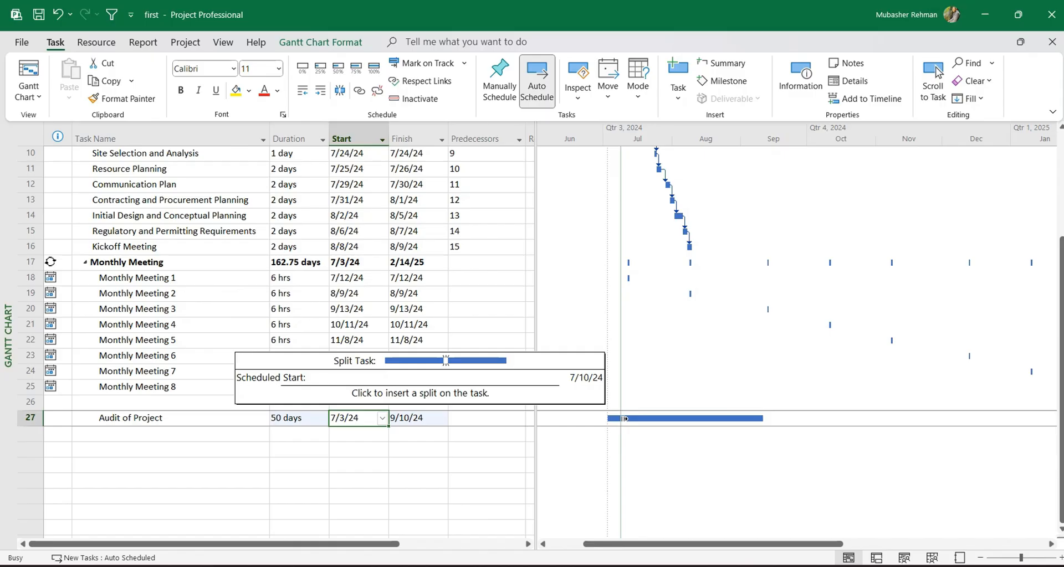
pyautogui.click(624, 418)
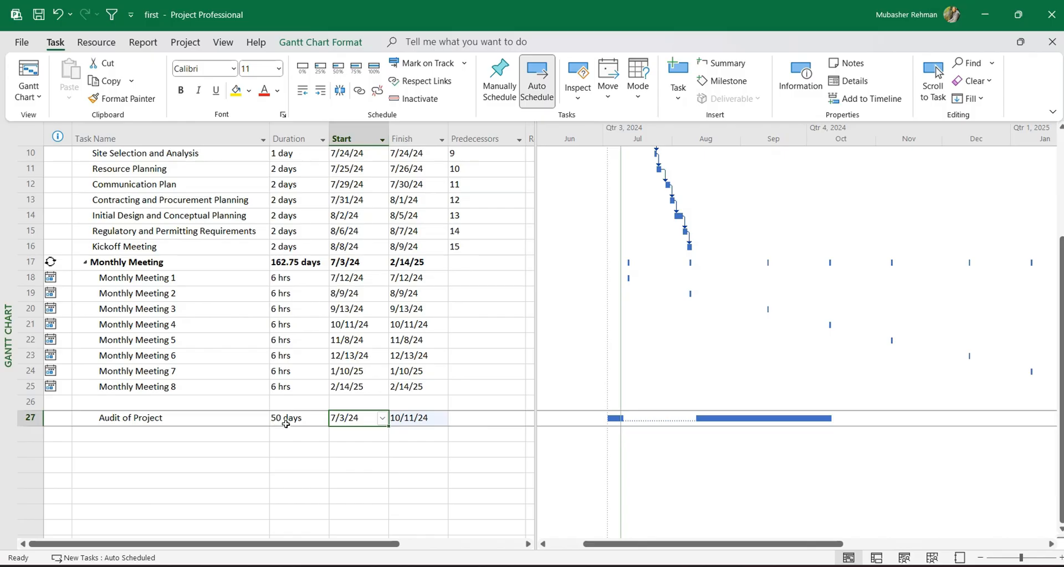
pyautogui.click(418, 418)
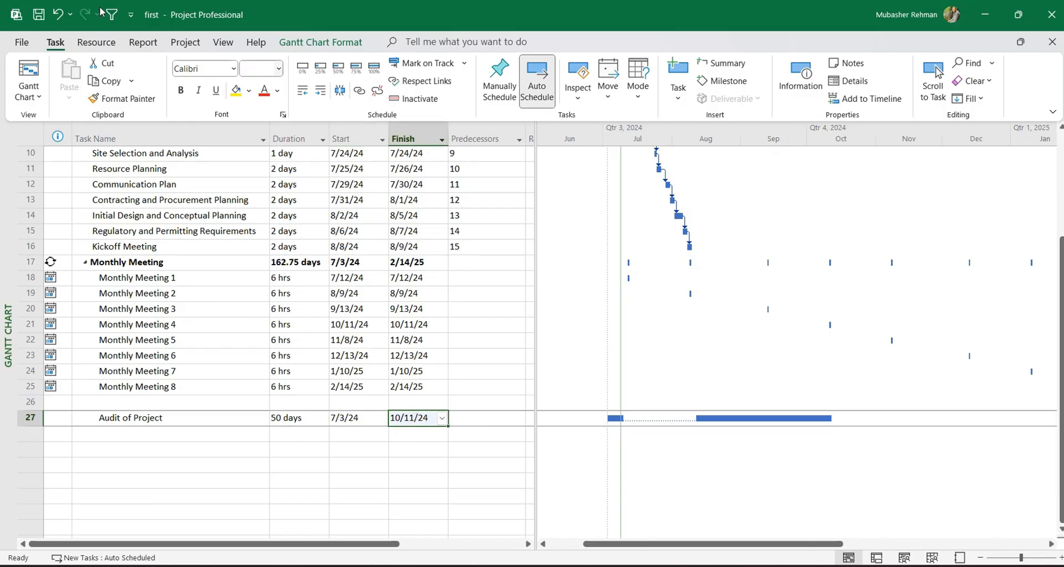
pyautogui.click(57, 15)
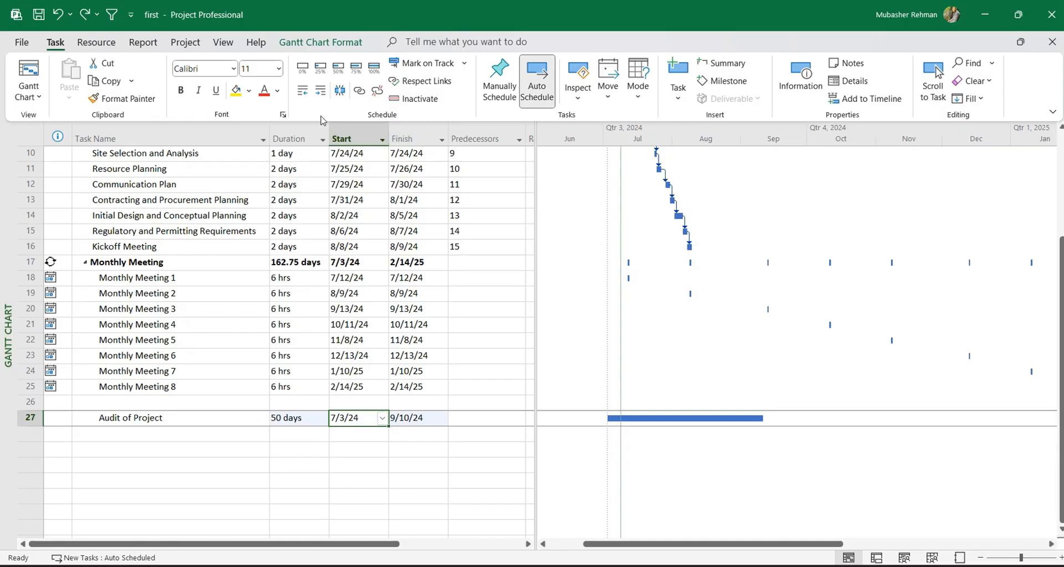
# Step: Split the Audit of Project bar at 7/10/24 and move its second part earlier so the task finishes on 9/20/24
pyautogui.click(340, 92)
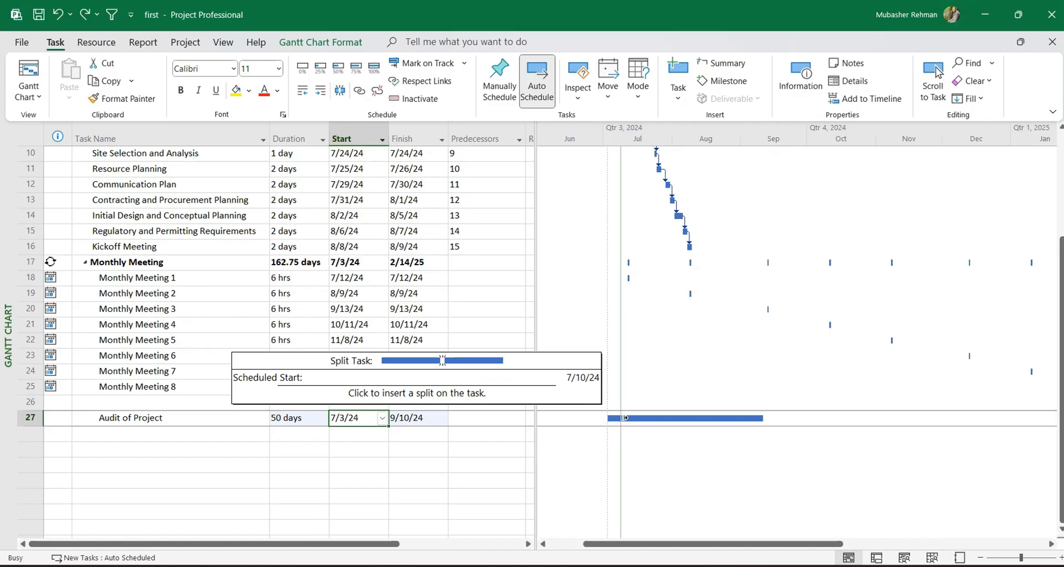
pyautogui.moveTo(624, 418); pyautogui.dragTo(697, 419)
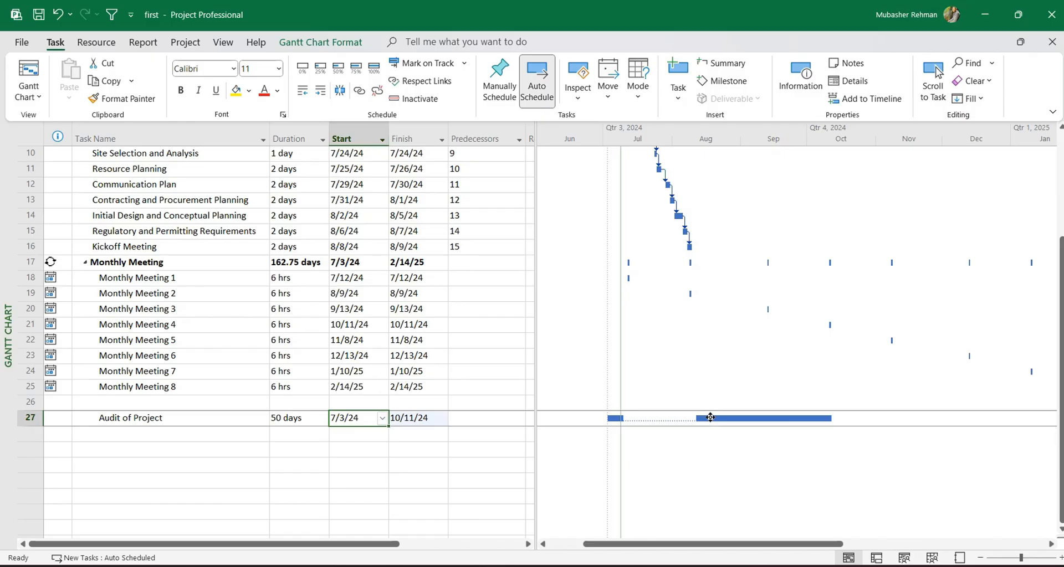
pyautogui.moveTo(706, 418); pyautogui.dragTo(703, 418)
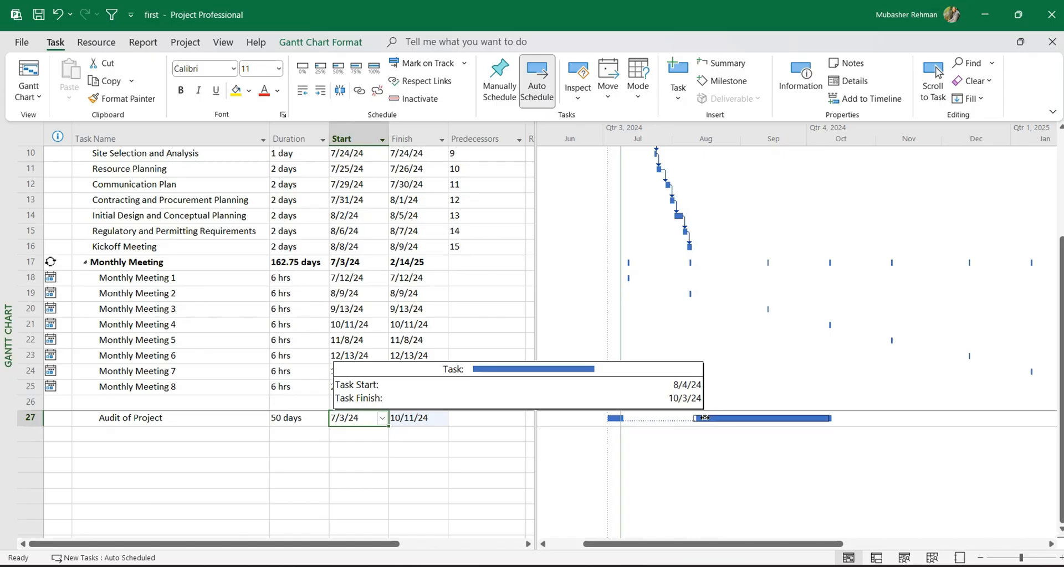
pyautogui.moveTo(703, 418)
pyautogui.mouseDown()
pyautogui.moveTo(655, 418)
pyautogui.moveTo(797, 415)
pyautogui.moveTo(706, 416)
pyautogui.mouseUp()
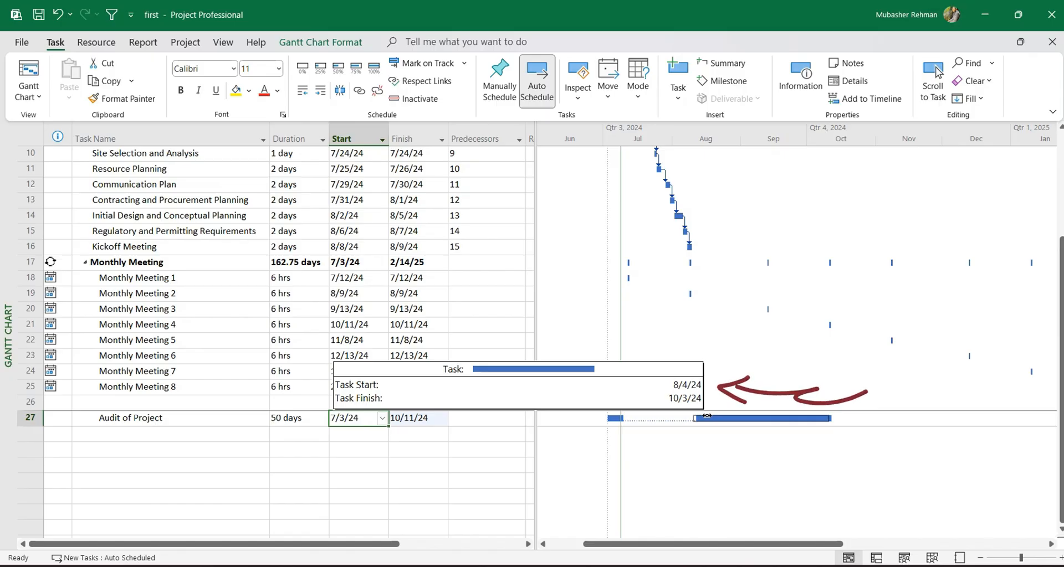
pyautogui.moveTo(707, 415); pyautogui.dragTo(644, 420)
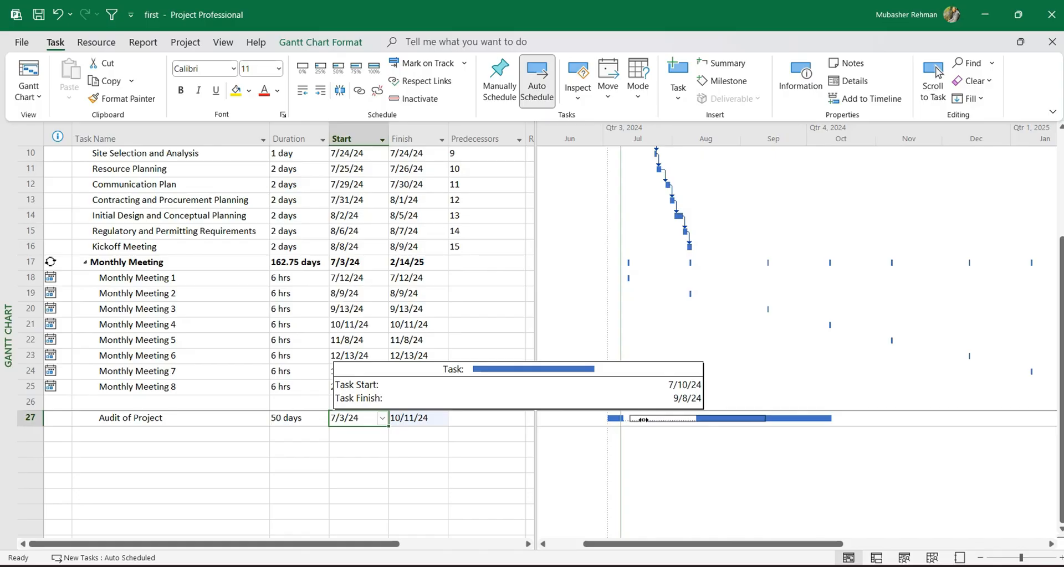
pyautogui.moveTo(644, 420); pyautogui.dragTo(652, 420)
pyautogui.moveTo(652, 420); pyautogui.dragTo(662, 420)
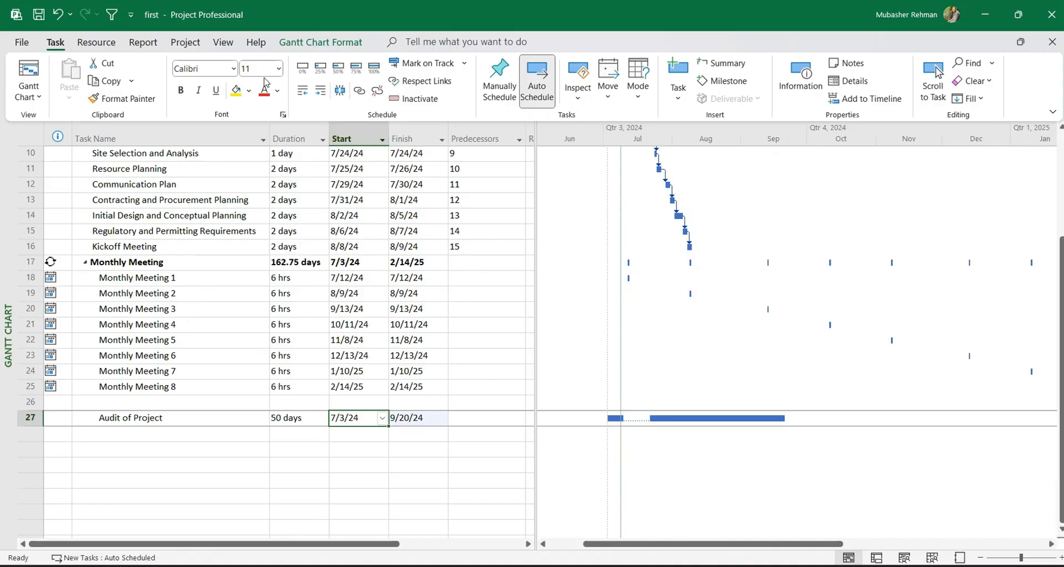
# Step: Split the second part of the Audit of Project bar at 8/1/24 and shift the last part so the task finishes on 9/24/24
pyautogui.click(677, 421)
pyautogui.rightClick(677, 421)
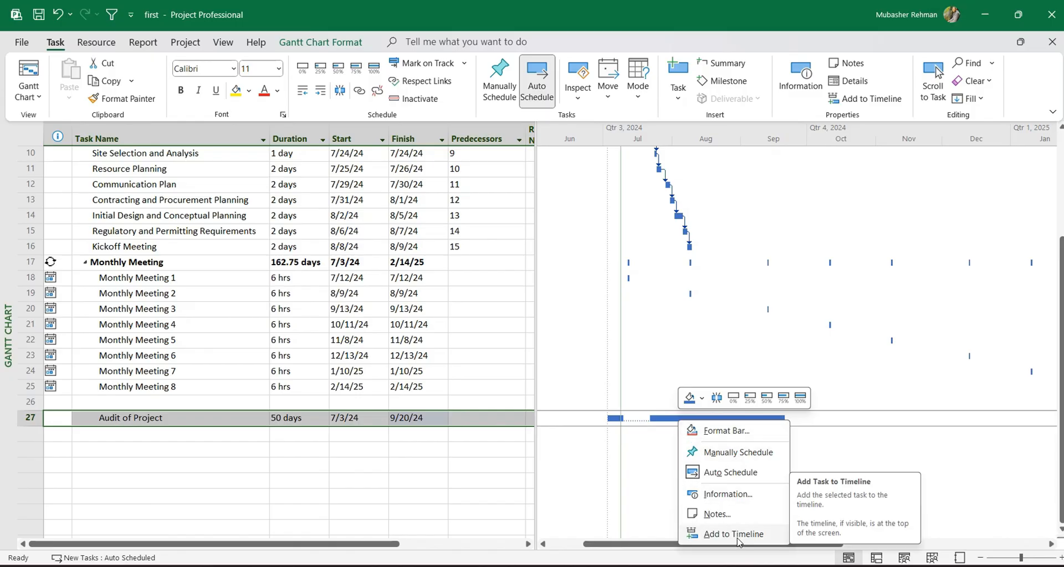
pyautogui.click(717, 399)
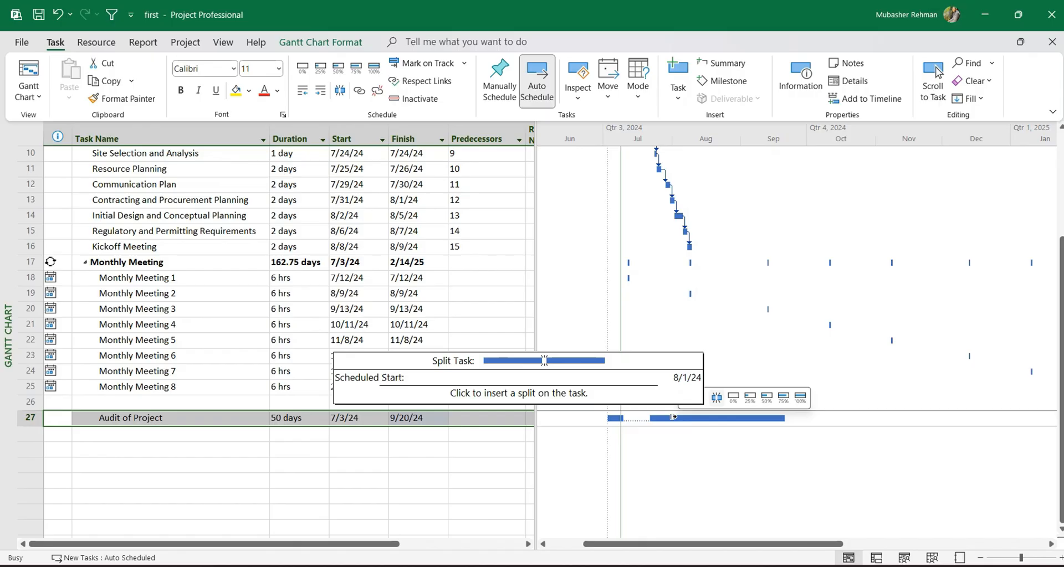
pyautogui.moveTo(673, 417); pyautogui.dragTo(744, 419)
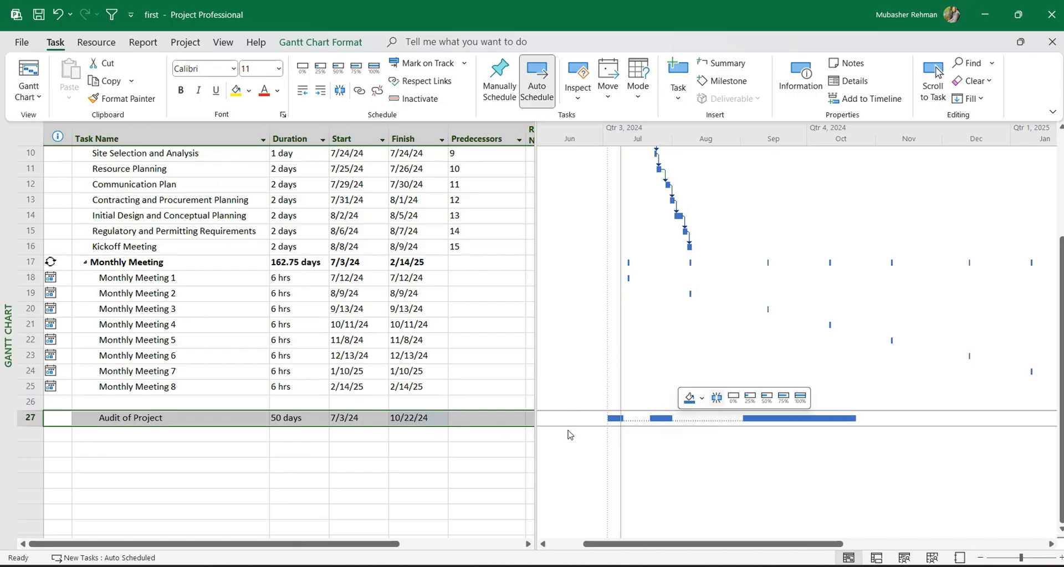
pyautogui.moveTo(762, 418); pyautogui.dragTo(711, 422)
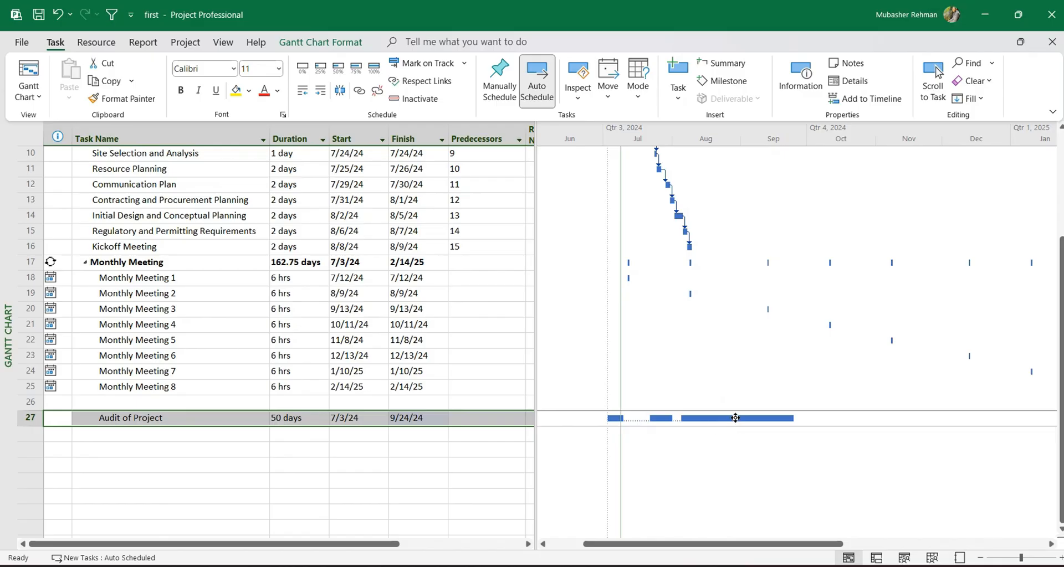
# Step: Split the third part of the Audit of Project bar and shift its remainder so the task finishes on 9/26/24
pyautogui.rightClick(735, 419)
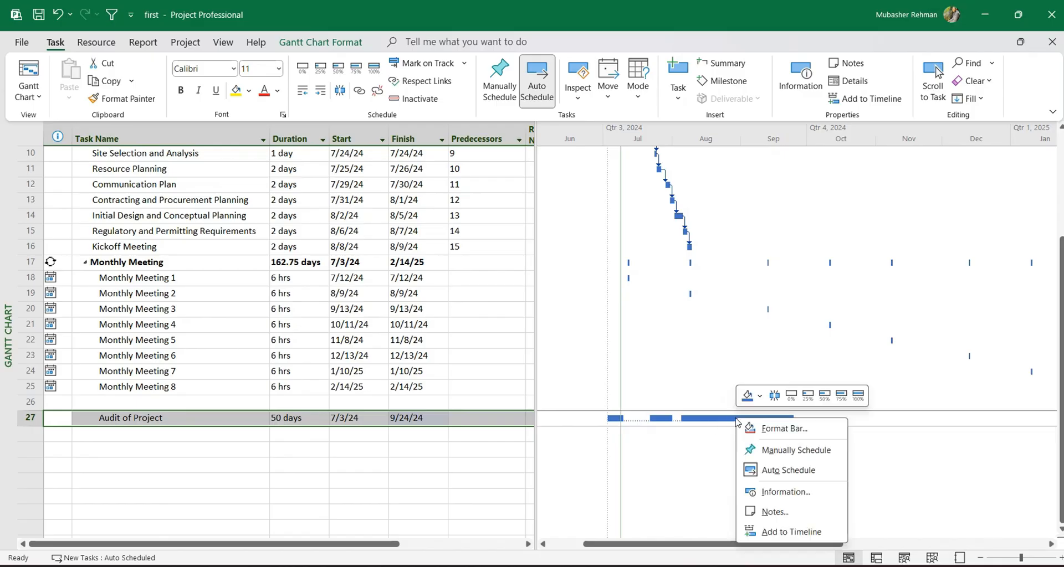
pyautogui.click(774, 397)
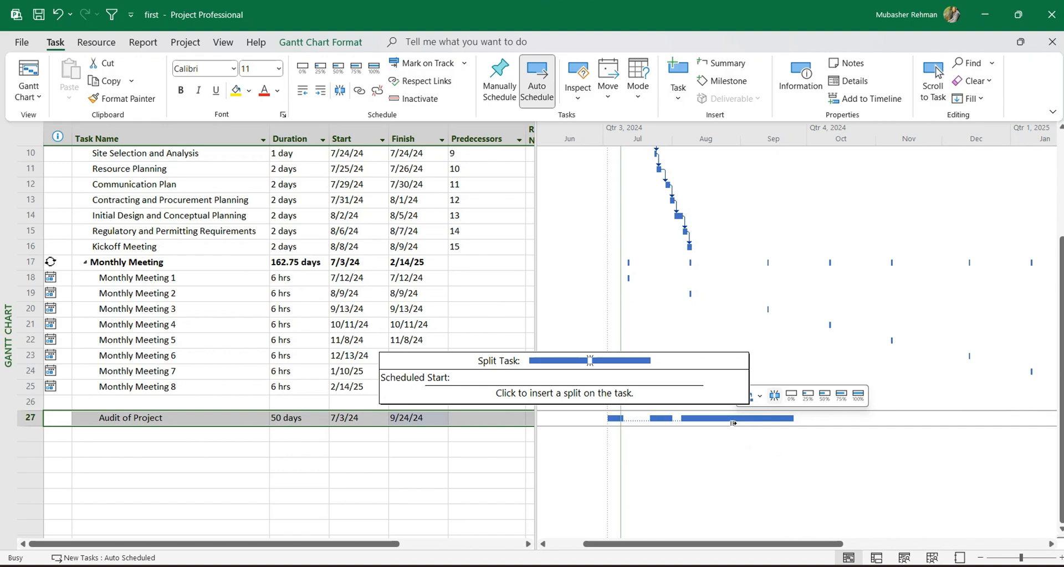
pyautogui.moveTo(720, 419); pyautogui.dragTo(756, 420)
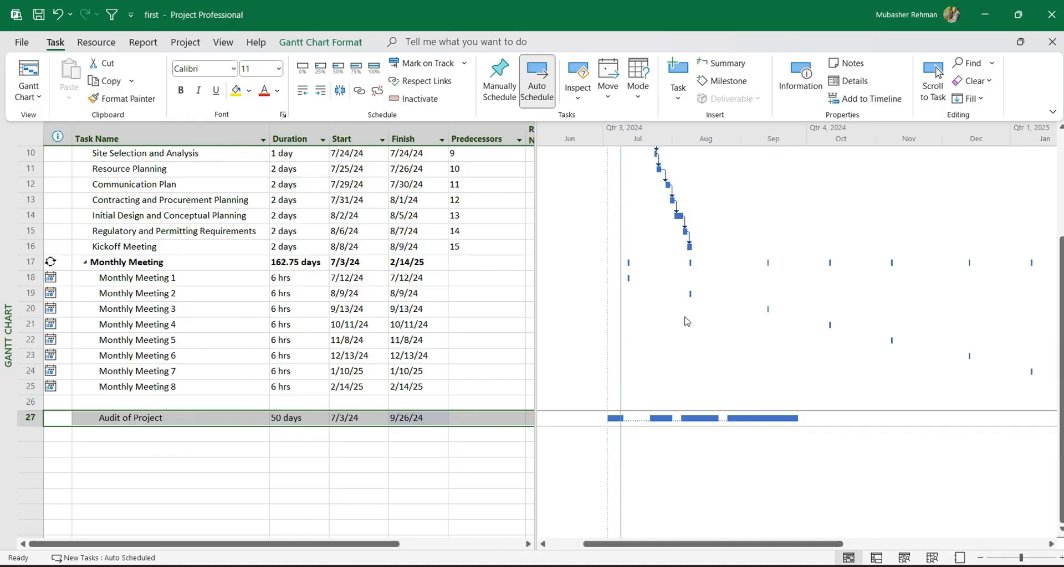
pyautogui.click(291, 420)
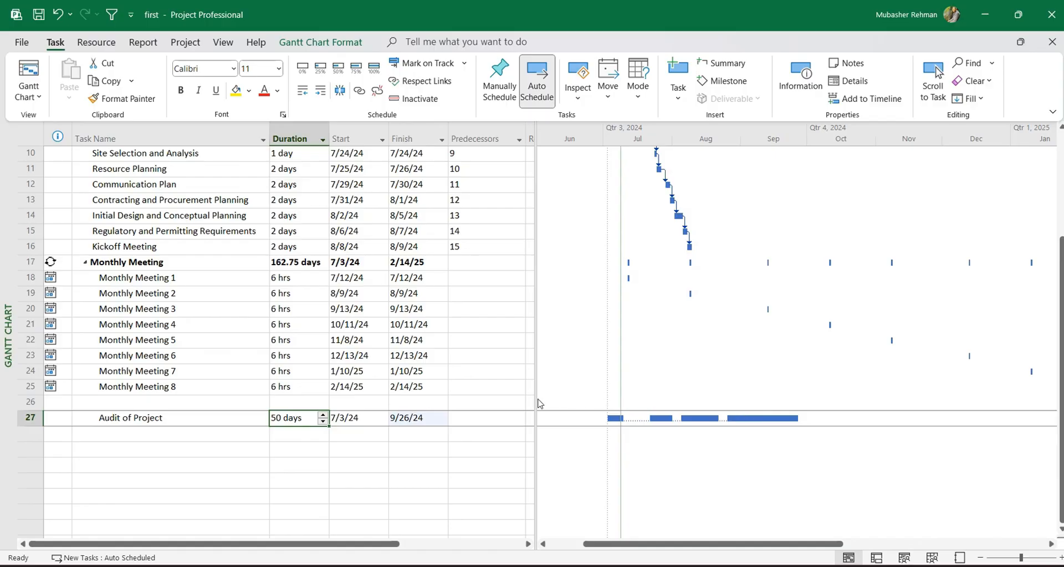
# Step: Widen the task table and insert a Work column before Resource Names
pyautogui.moveTo(536, 397); pyautogui.dragTo(754, 398)
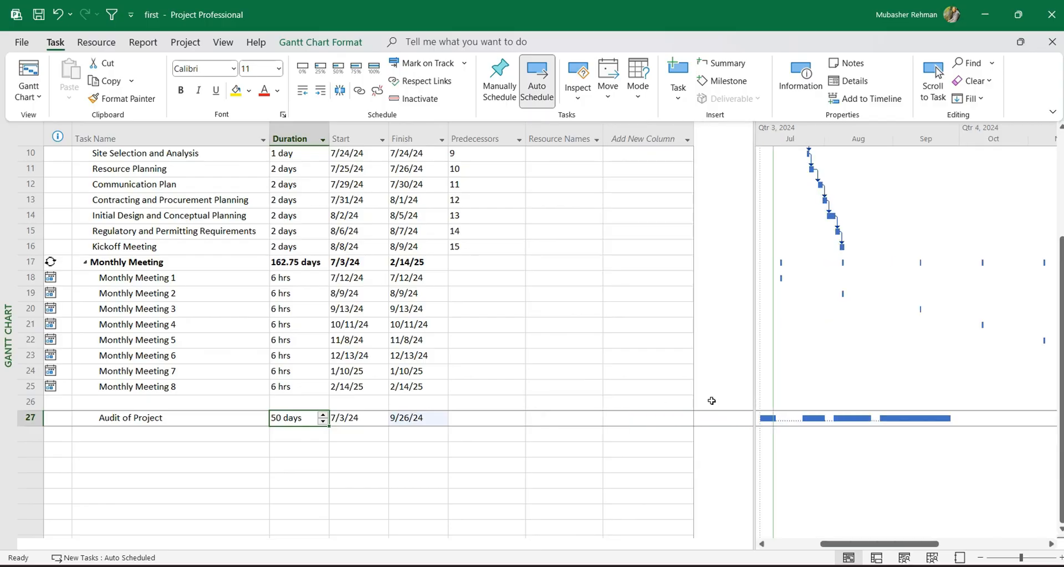
pyautogui.rightClick(533, 135)
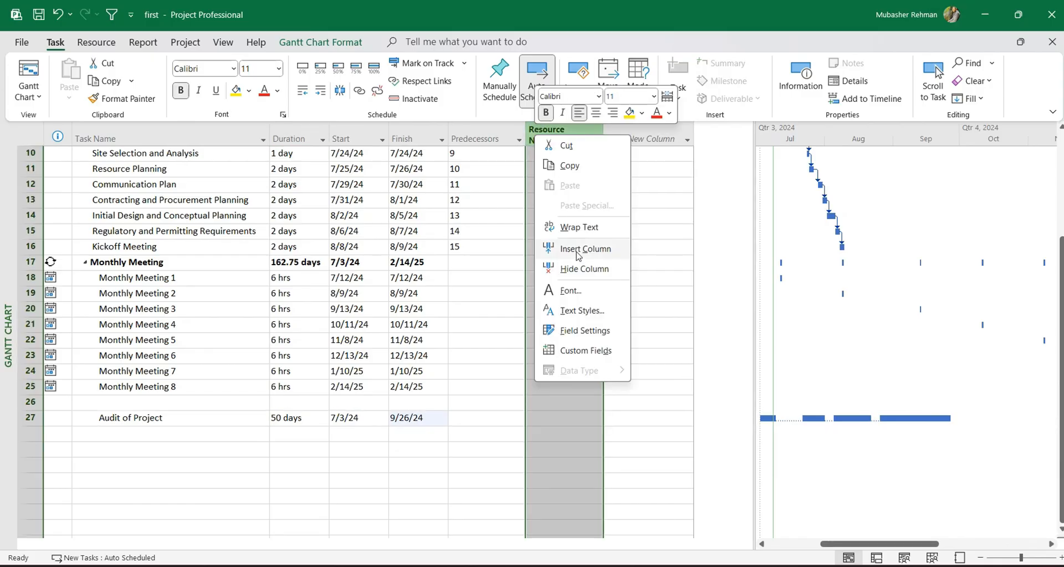
pyautogui.click(576, 255)
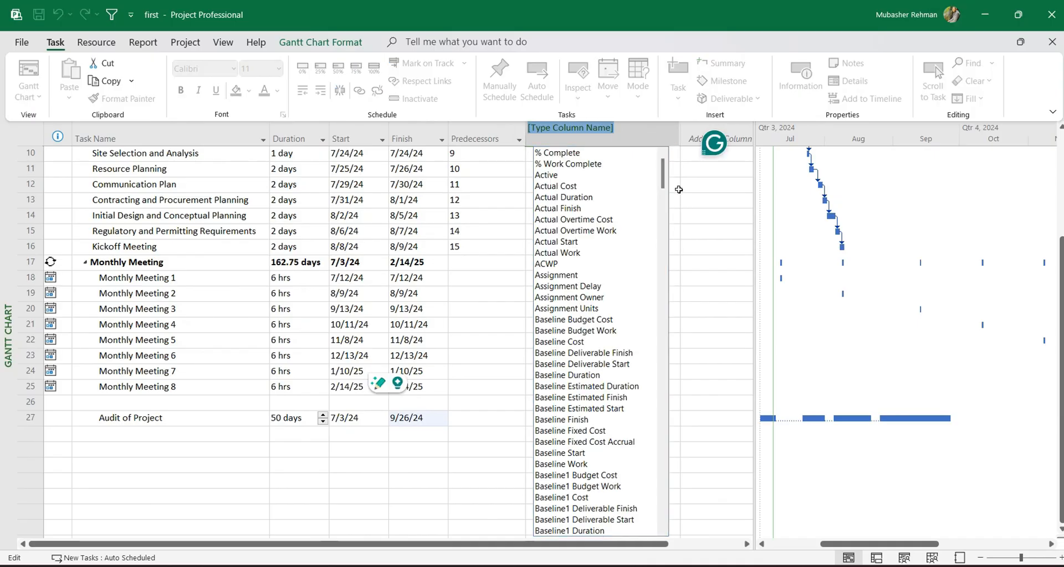
pyautogui.moveTo(664, 180)
pyautogui.mouseDown()
pyautogui.moveTo(663, 522)
pyautogui.moveTo(659, 194)
pyautogui.mouseUp()
pyautogui.write('Work')
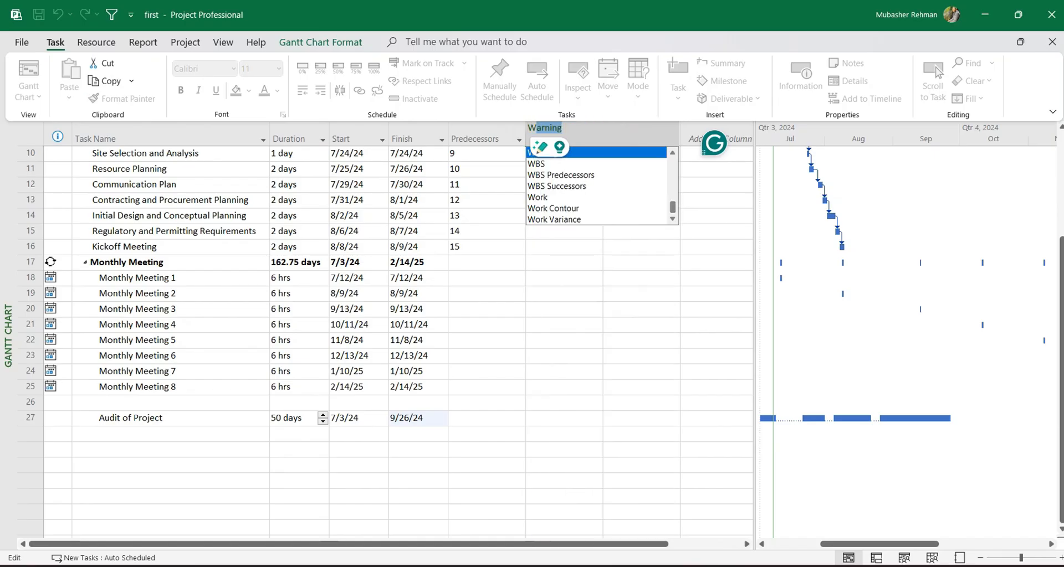
pyautogui.press('Return')
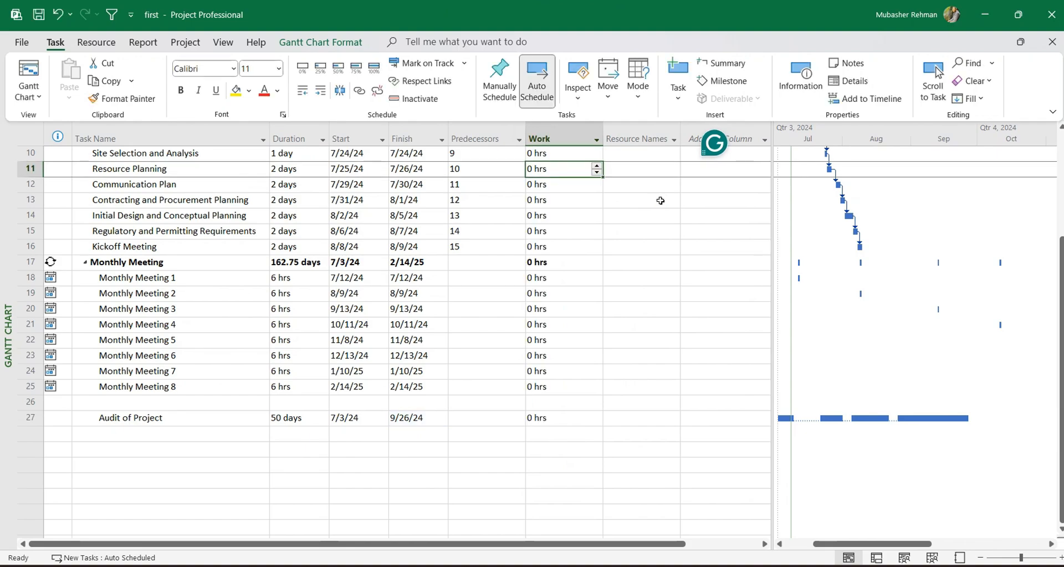
# Step: Assign the resource "a" to the Audit of Project task
pyautogui.click(537, 419)
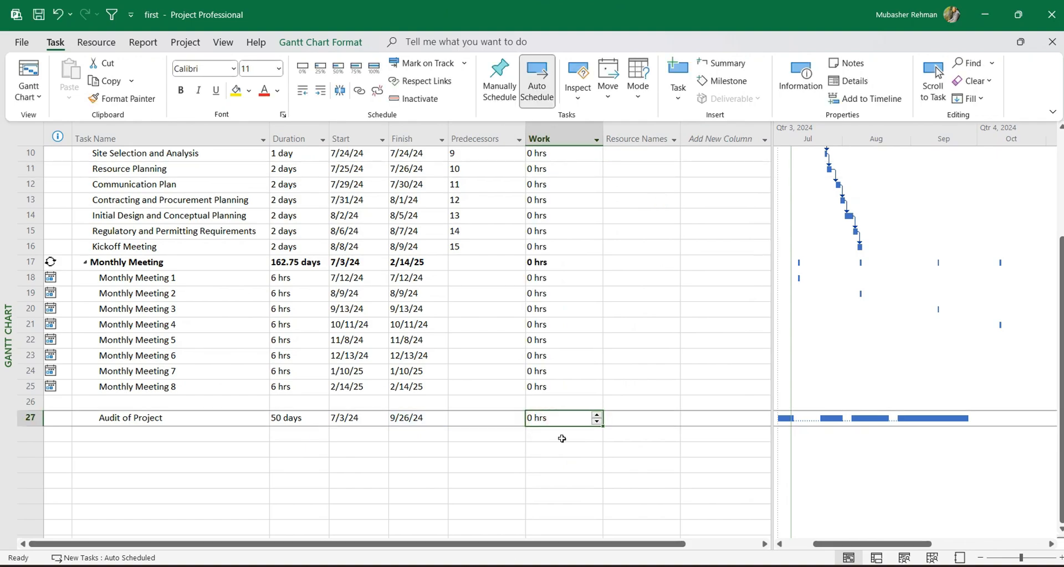
pyautogui.click(666, 419)
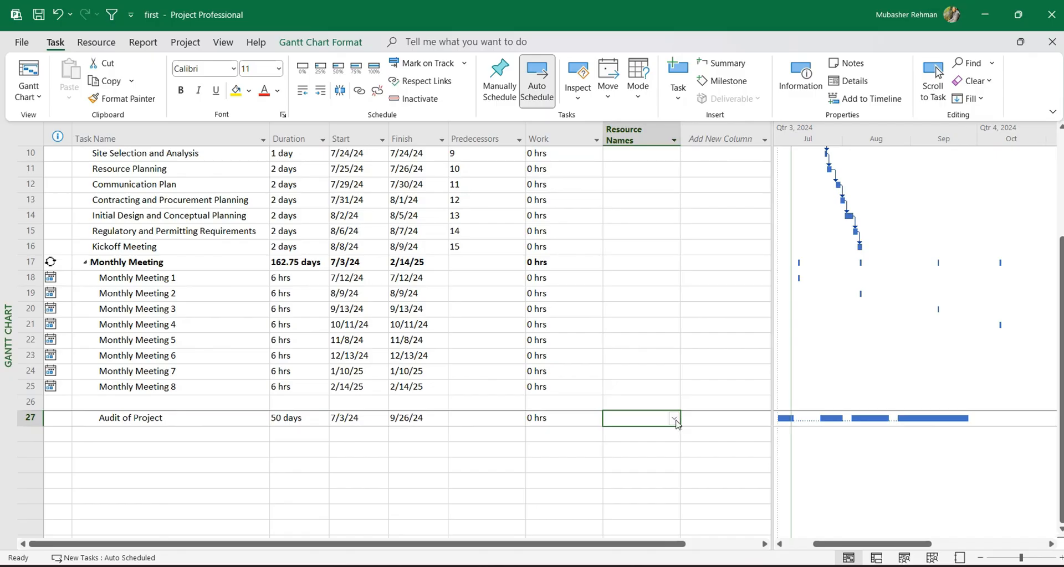
pyautogui.click(544, 422)
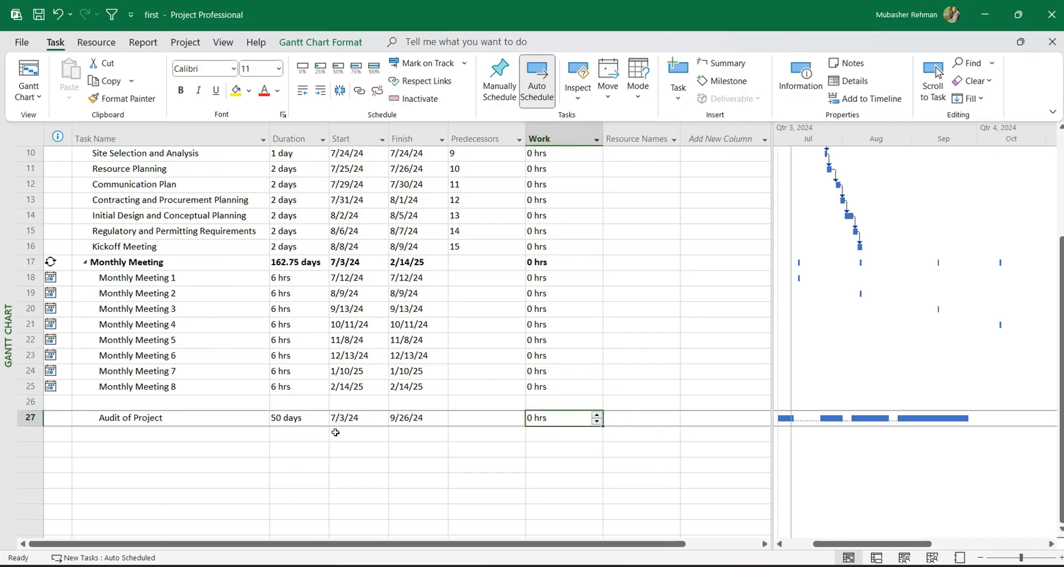
pyautogui.click(670, 418)
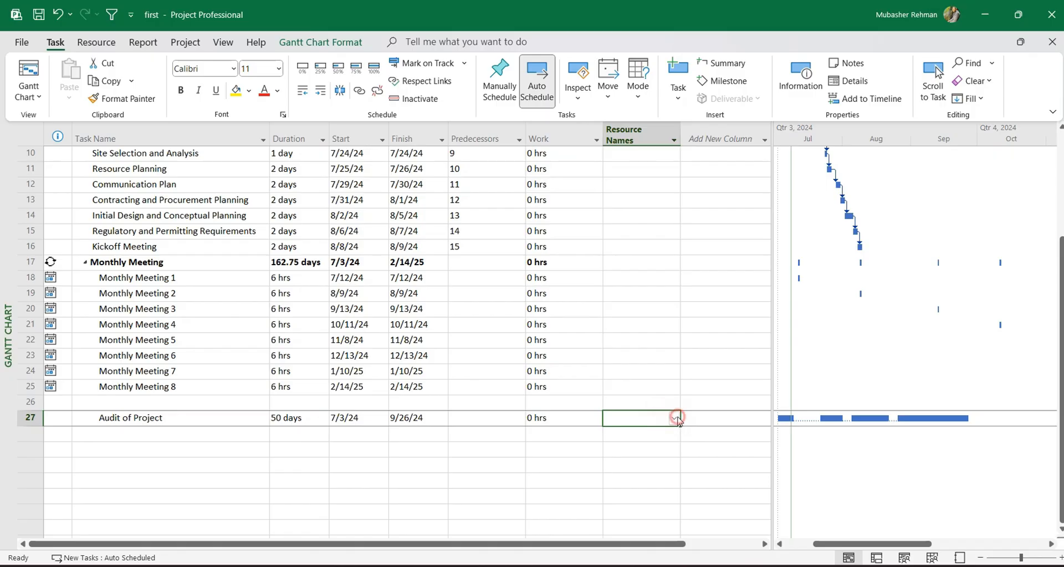
pyautogui.click(675, 418)
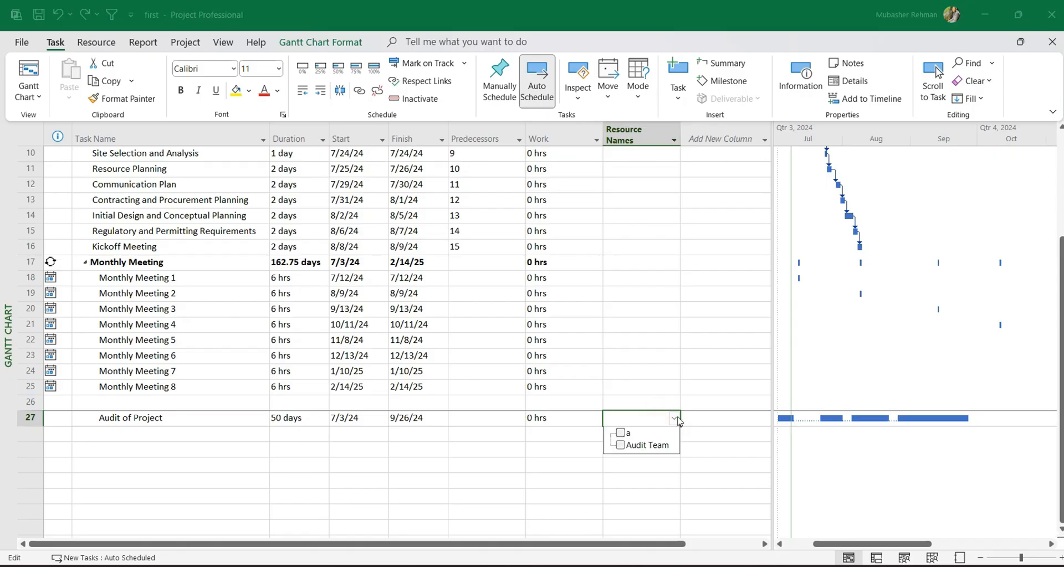
pyautogui.click(621, 433)
pyautogui.click(629, 491)
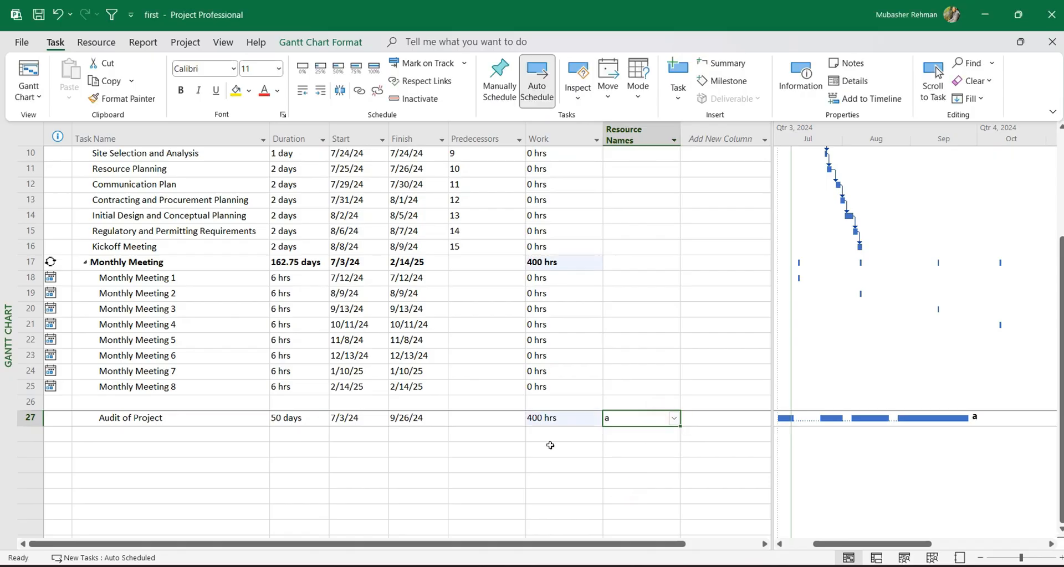
# Step: Open Calculator, divide the Audit of Project task's 400 work hours by 8, and minimize Calculator
pyautogui.click(549, 423)
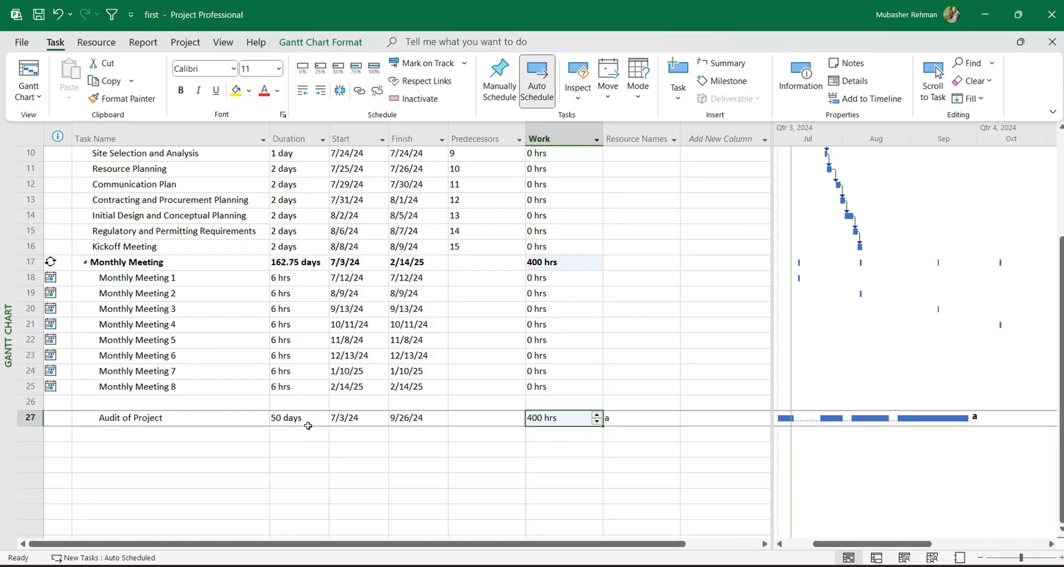
pyautogui.press('super+r')
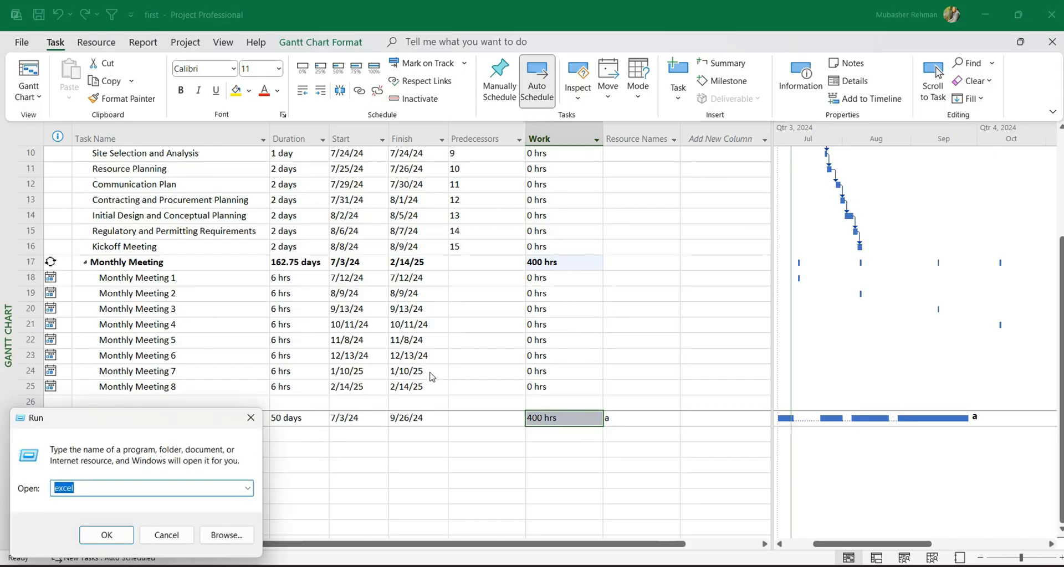
pyautogui.write('calc')
pyautogui.press('Return')
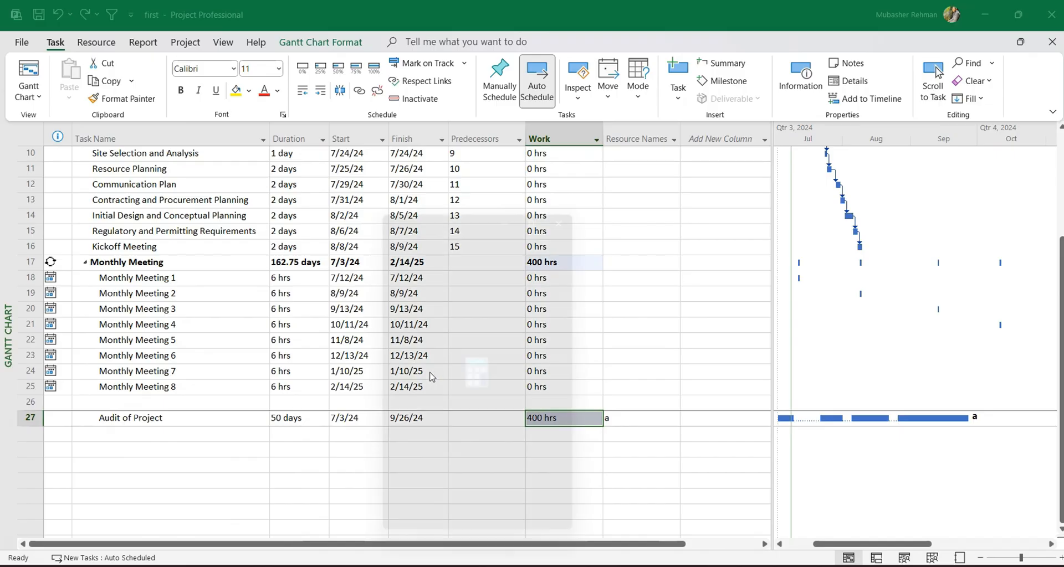
pyautogui.write('400/8')
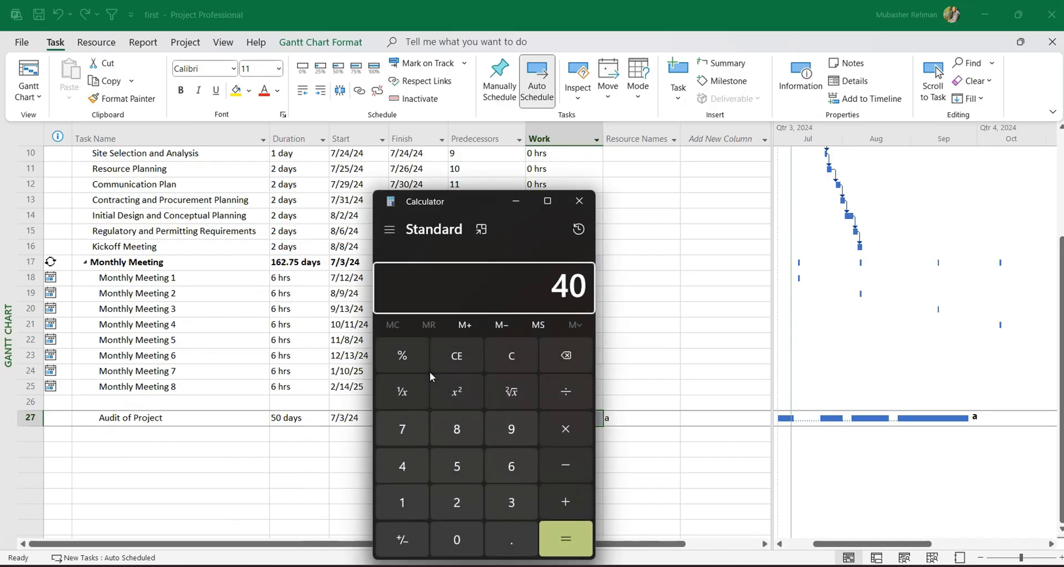
pyautogui.press('Return')
pyautogui.click(571, 259)
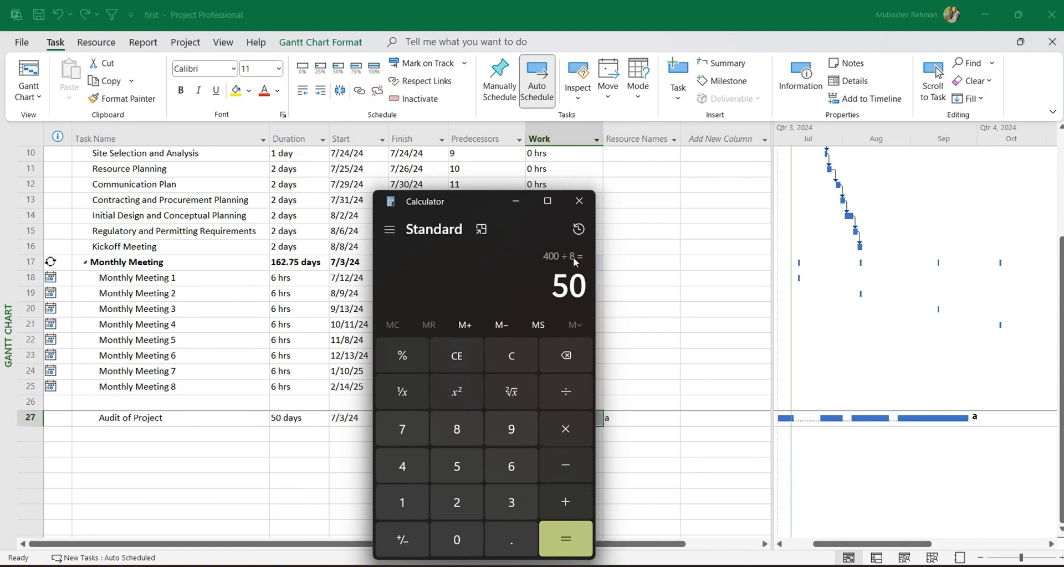
pyautogui.click(517, 201)
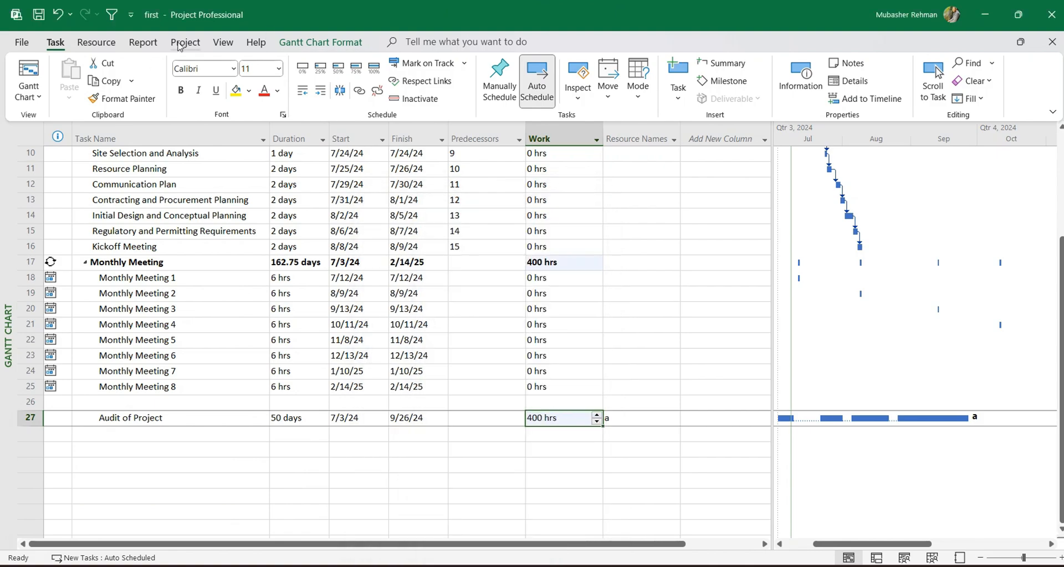
# Step: Check the daily working times of the Standard project calendar, close it unchanged, and compare with the Audit of Project duration
pyautogui.click(185, 42)
pyautogui.click(357, 92)
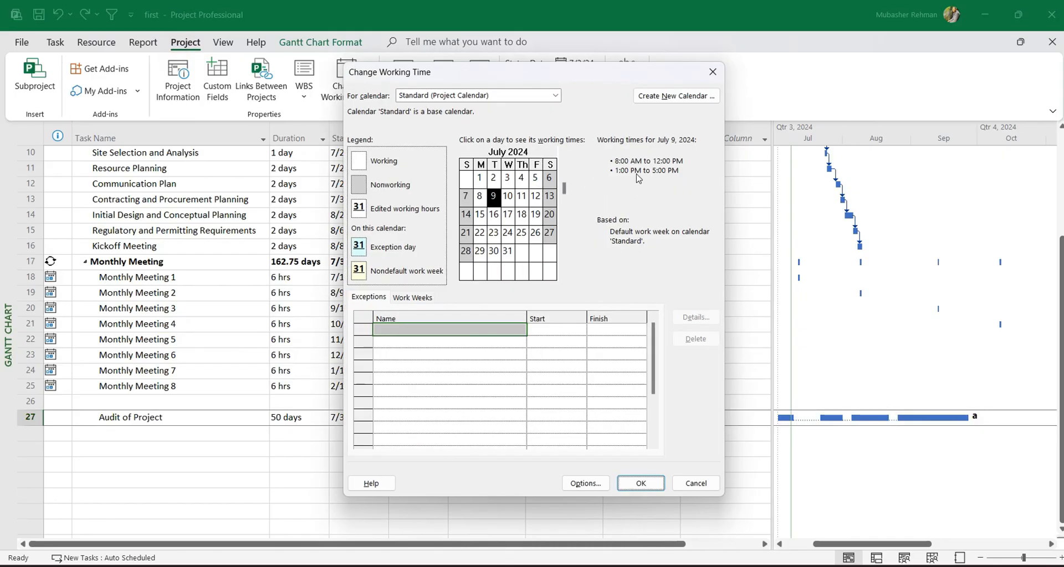
pyautogui.click(692, 482)
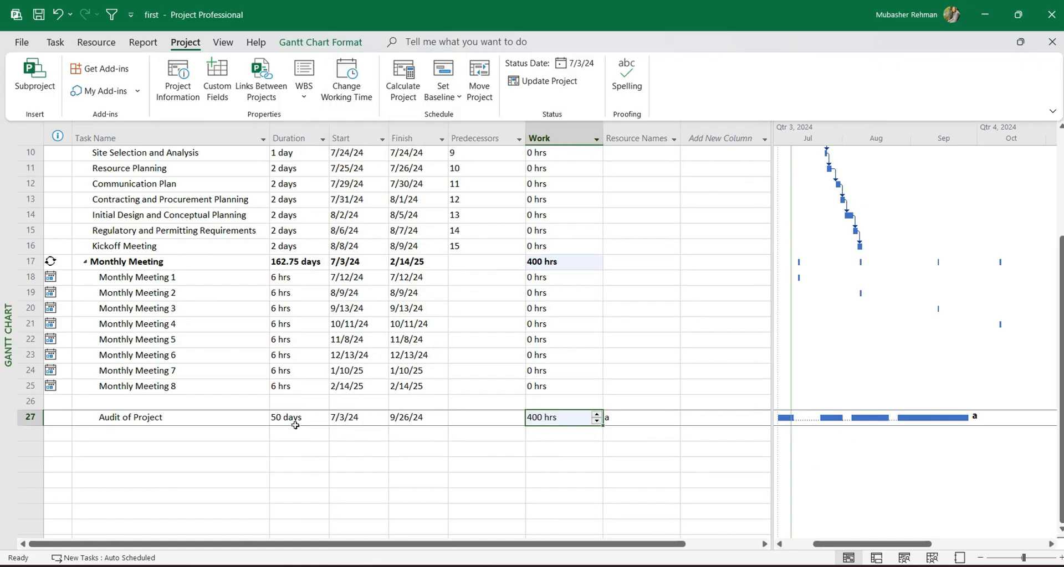
pyautogui.click(292, 422)
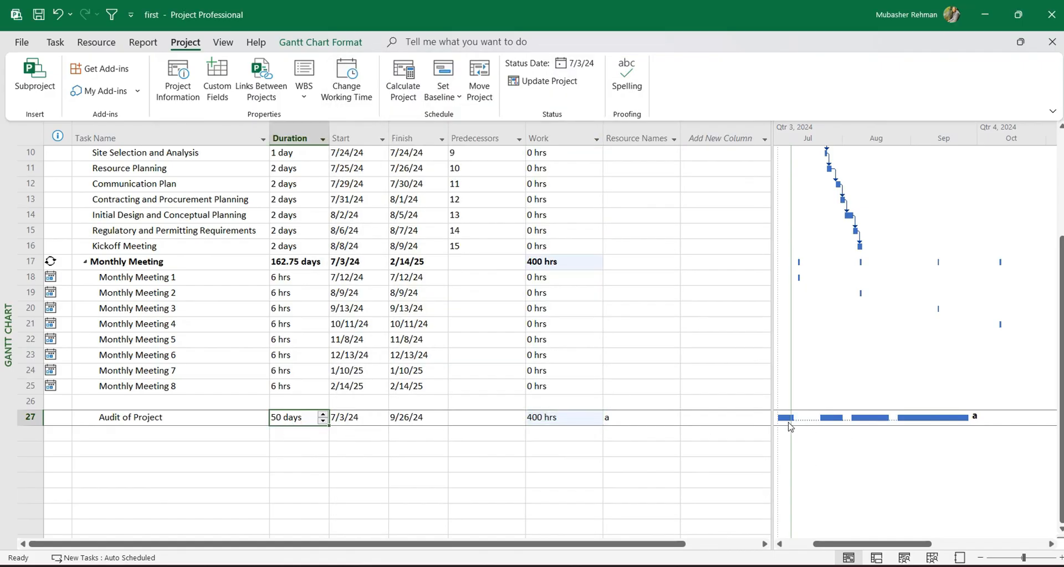